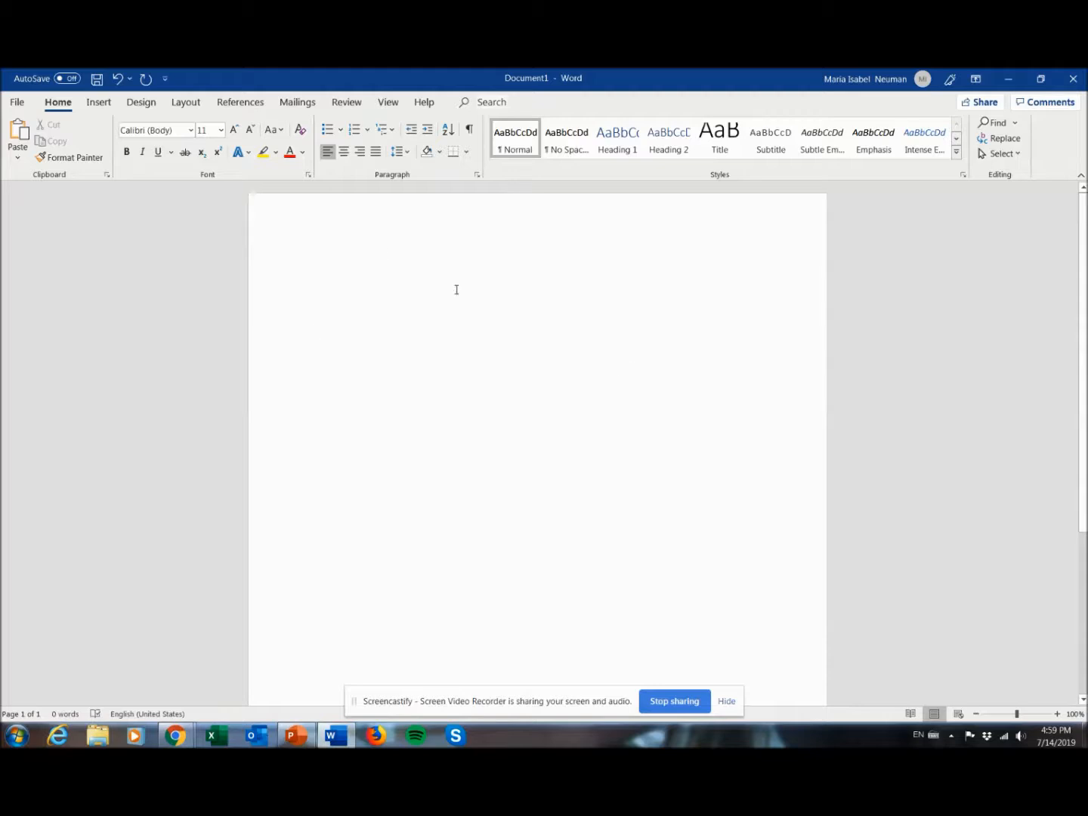
Step: Review the citation styles available for the document's bibliography, leaving APA selected
click(241, 103)
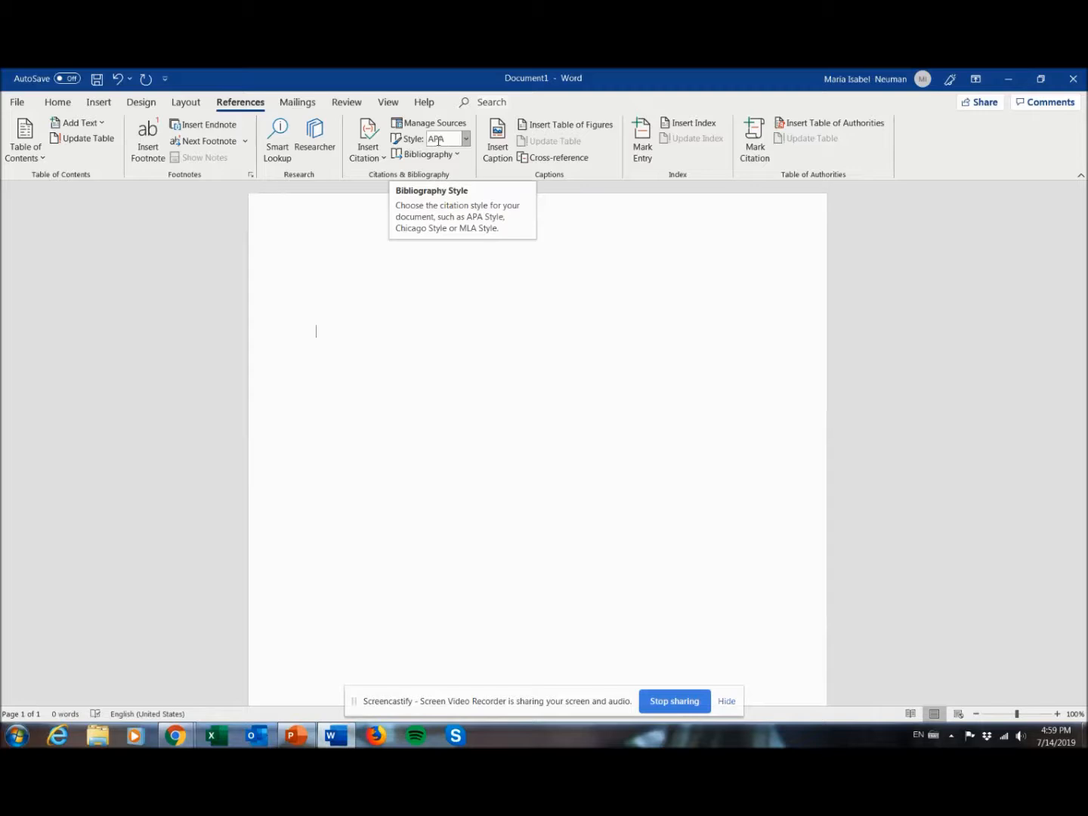
click(467, 140)
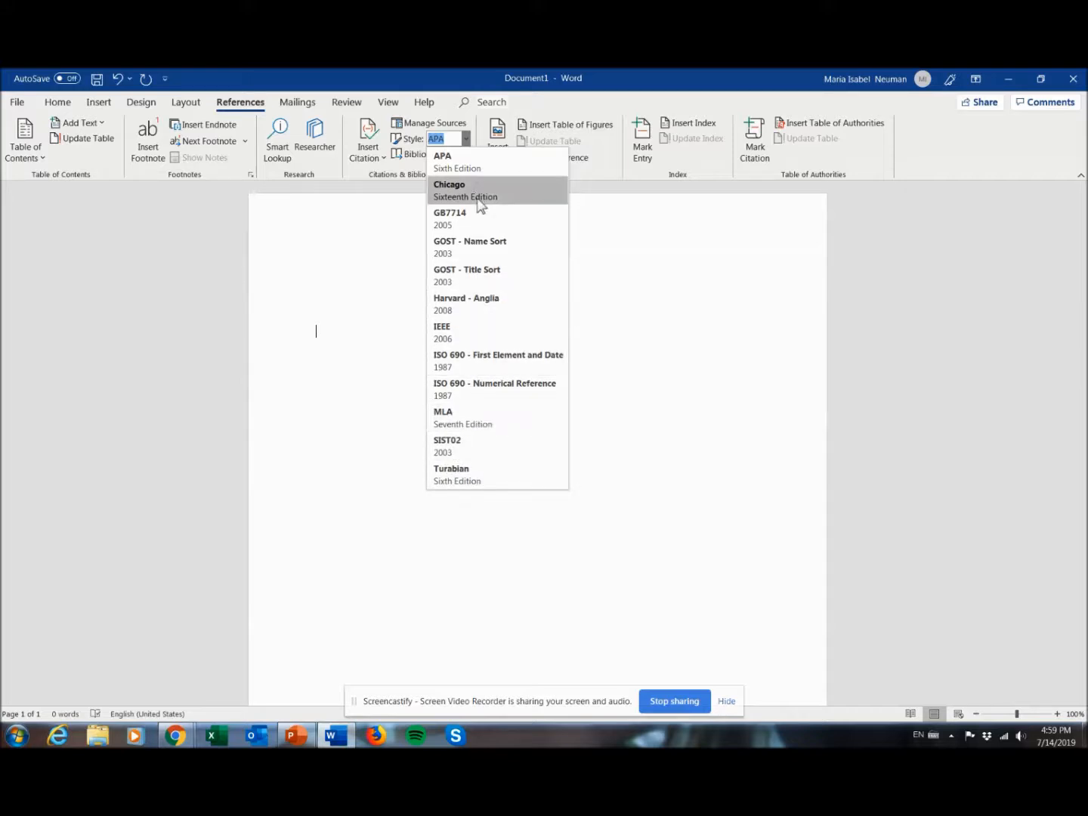
click(466, 139)
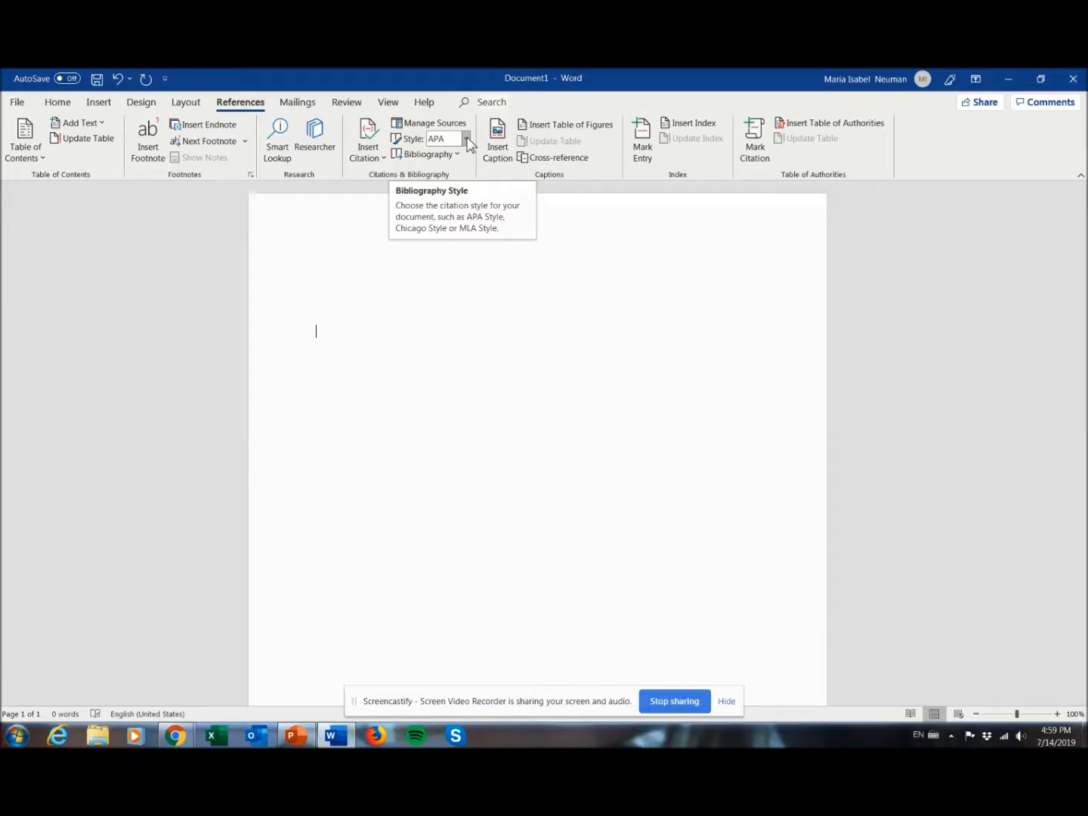
Step: Open the Source Manager and look through the whole master list of sources
click(426, 125)
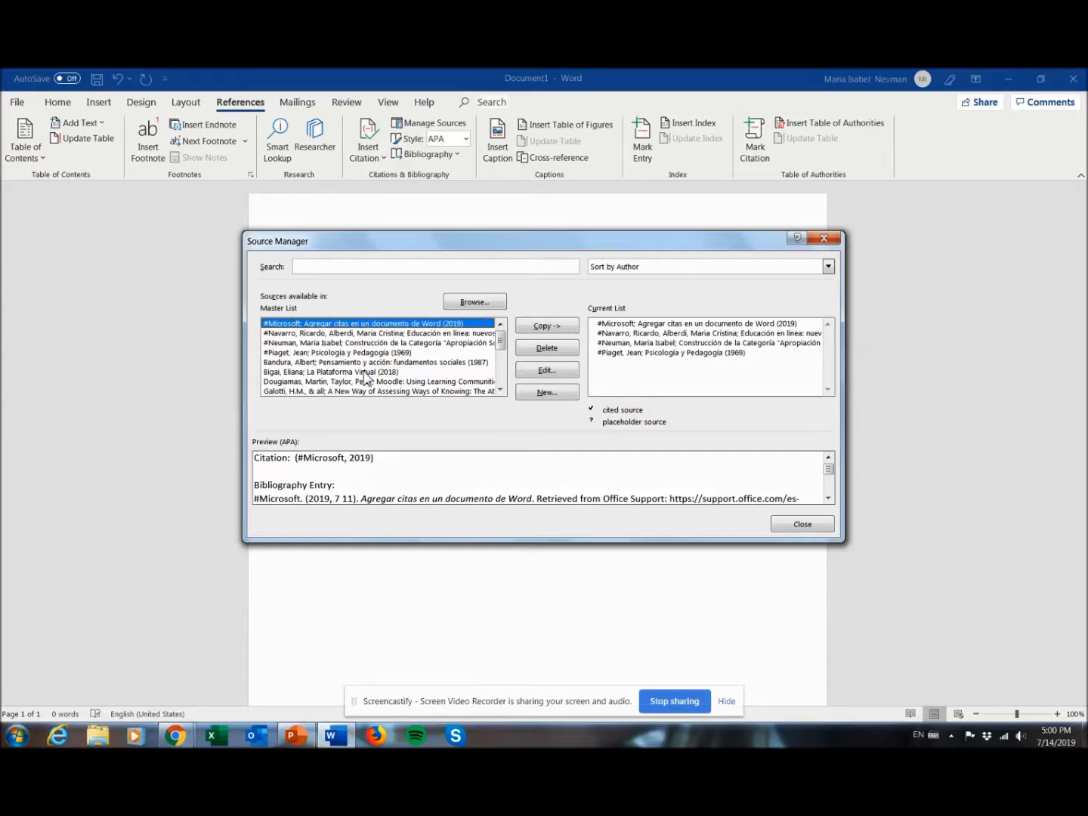
scroll(385, 369, down, 8)
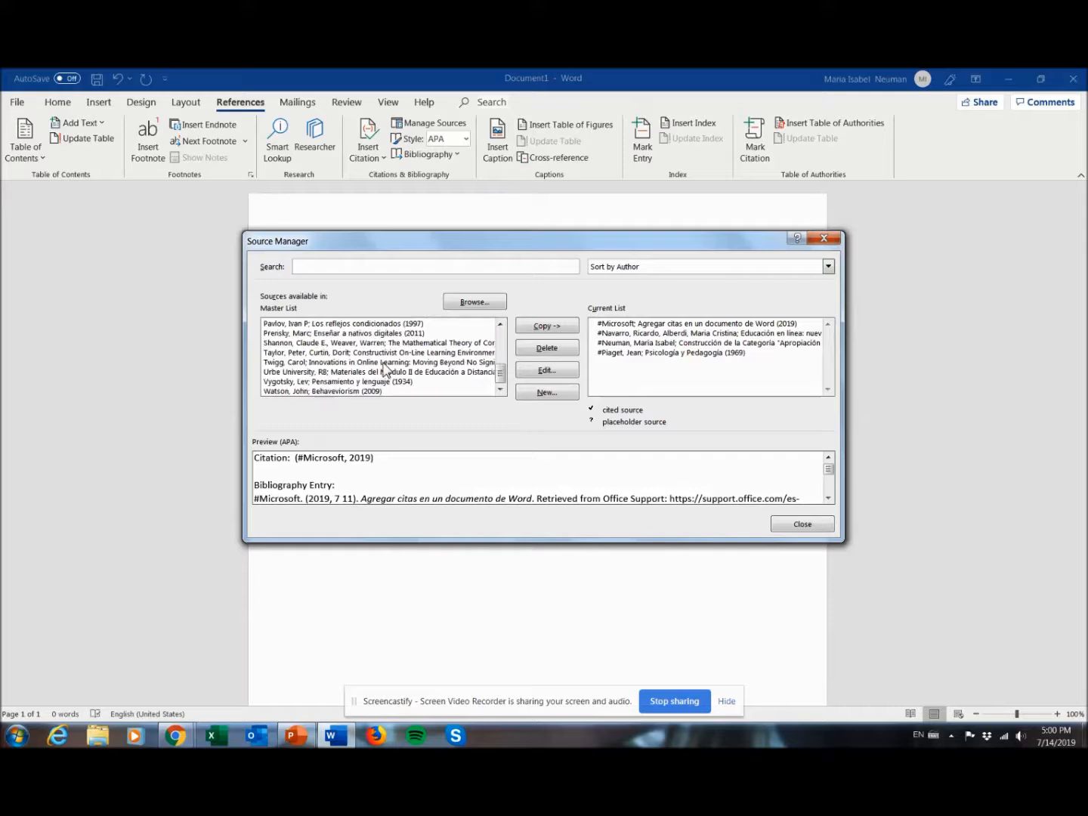
scroll(385, 369, up, 8)
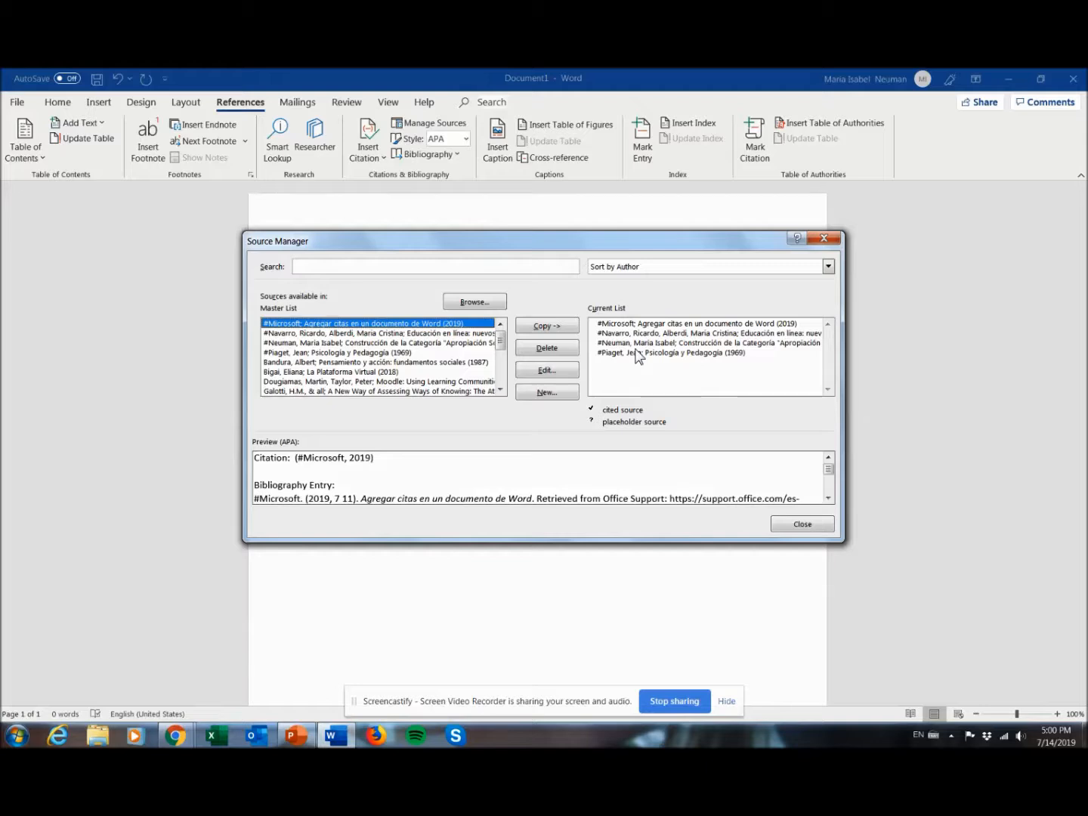
Step: Start a new source in the Source Manager, browse the source types, and set the type to Book
click(555, 395)
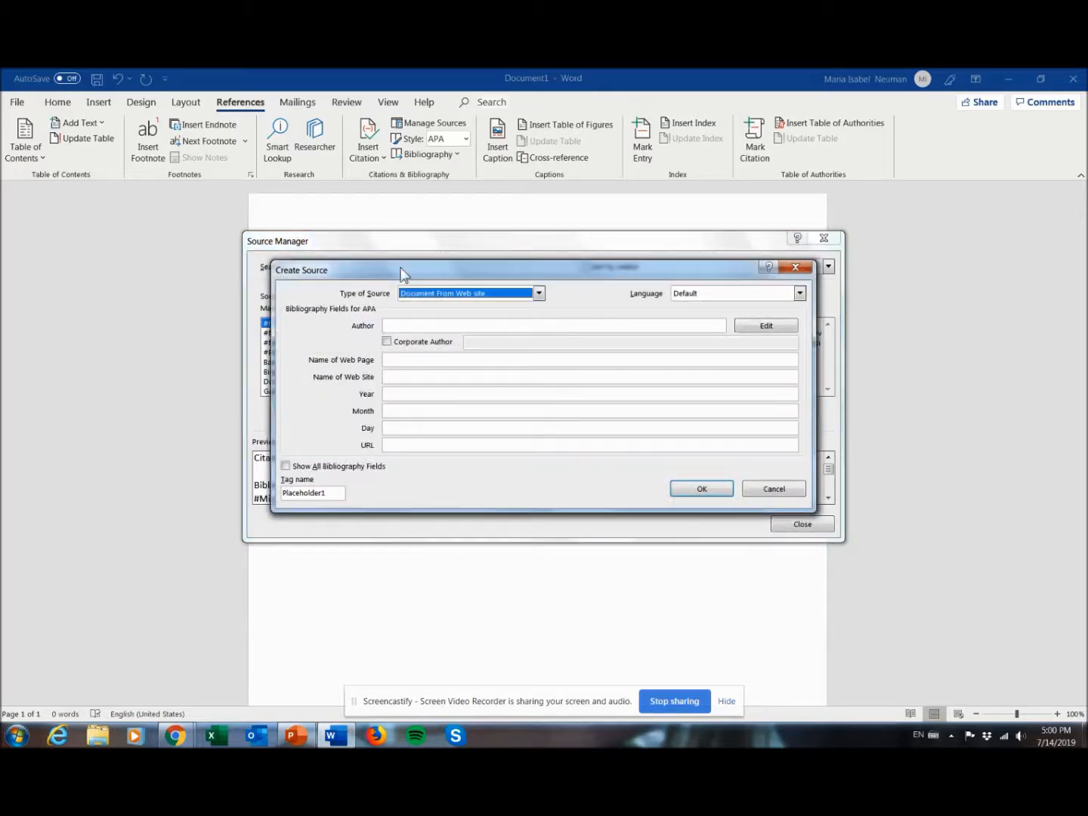
click(538, 294)
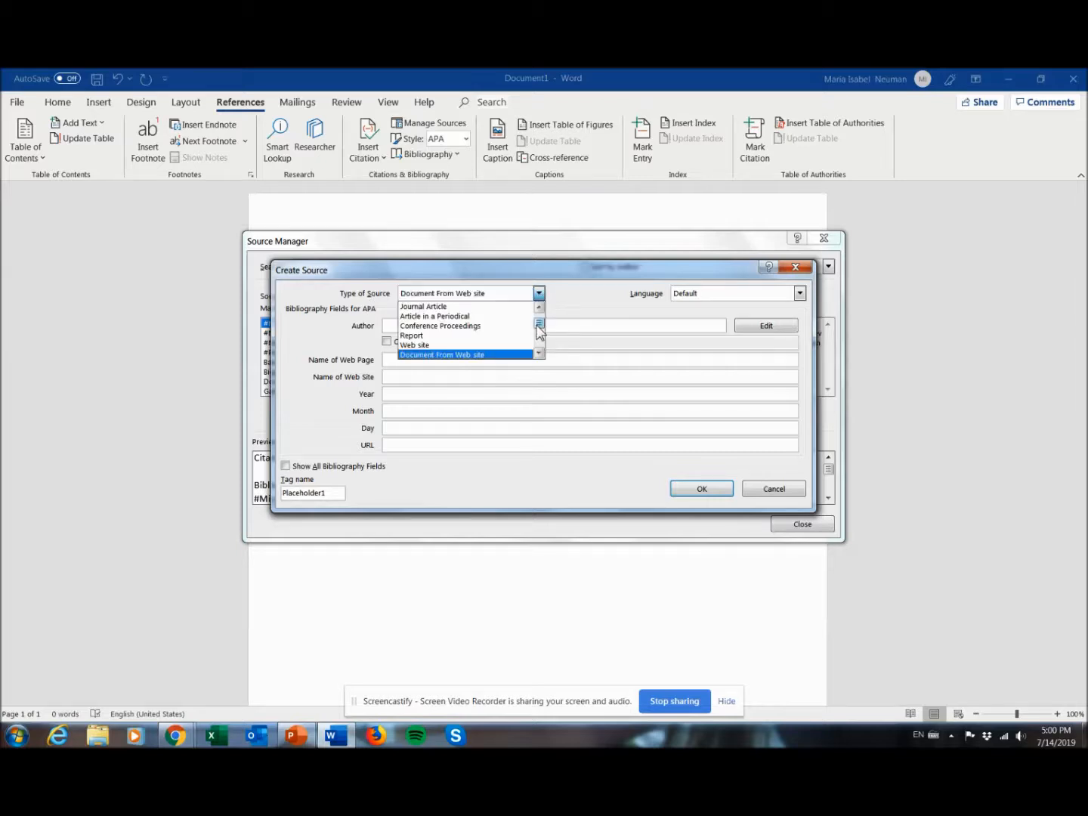
drag(539, 325, 540, 314)
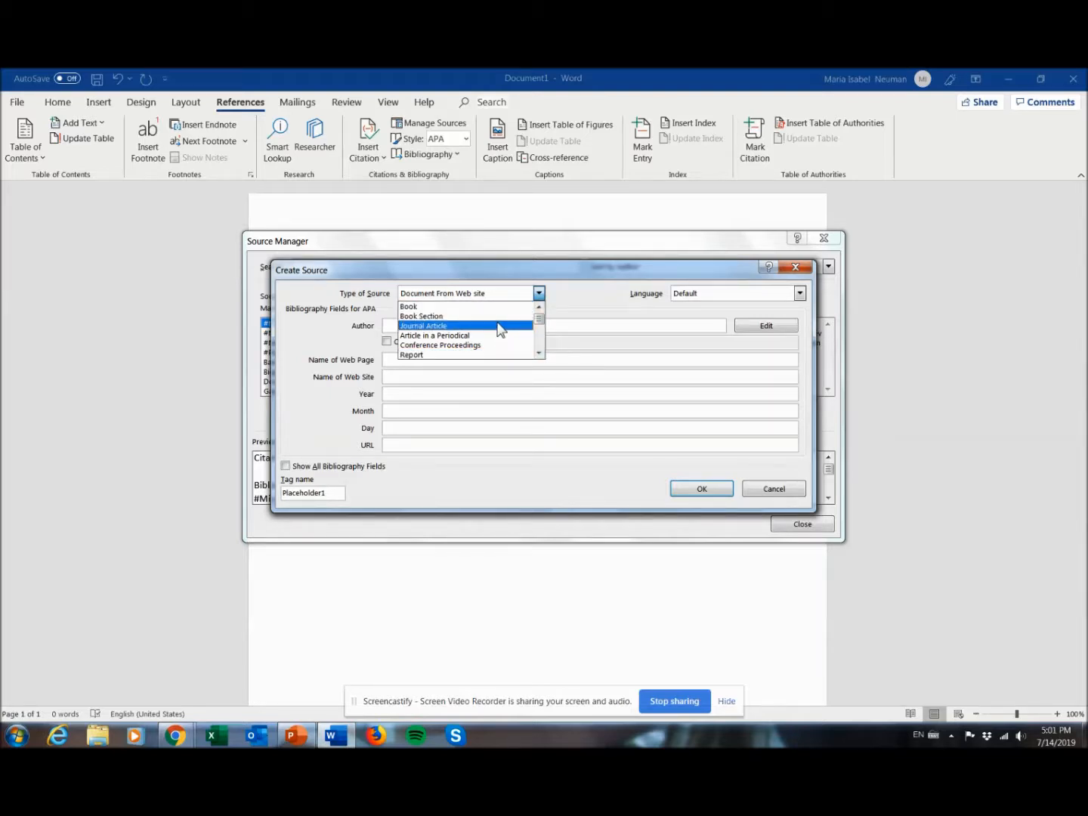
click(539, 353)
click(540, 354)
click(540, 353)
click(539, 353)
click(539, 354)
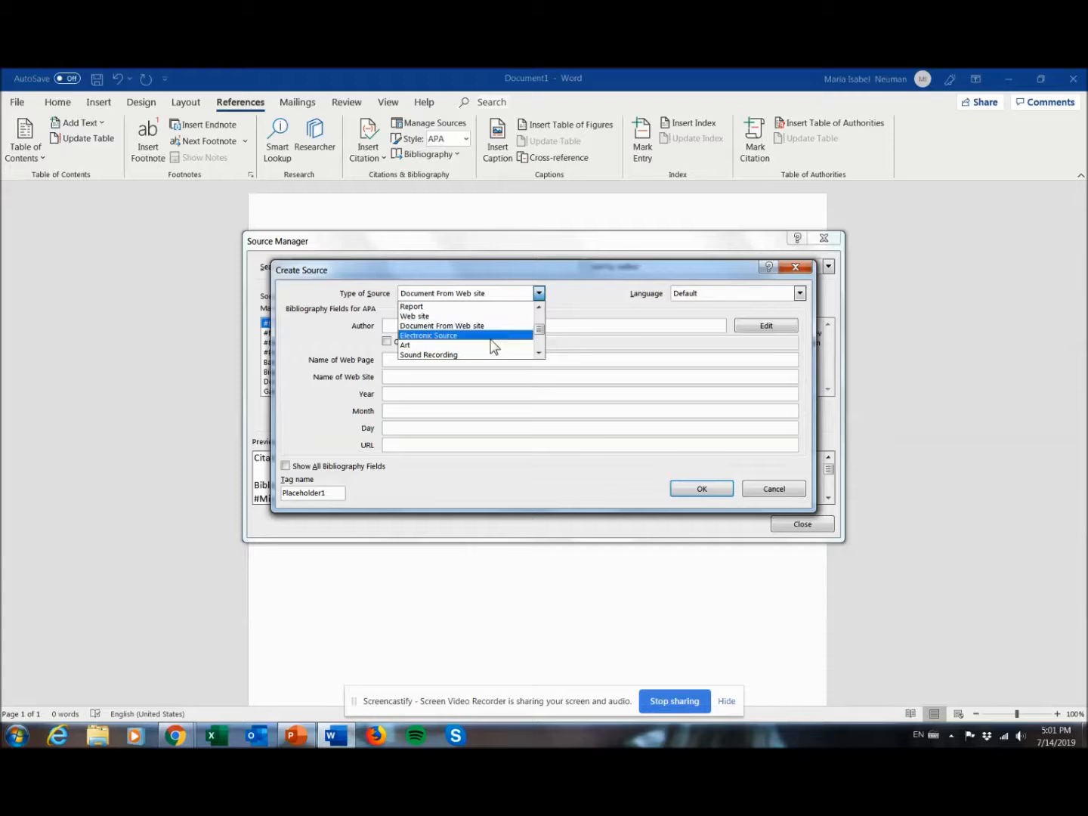
drag(540, 336, 542, 318)
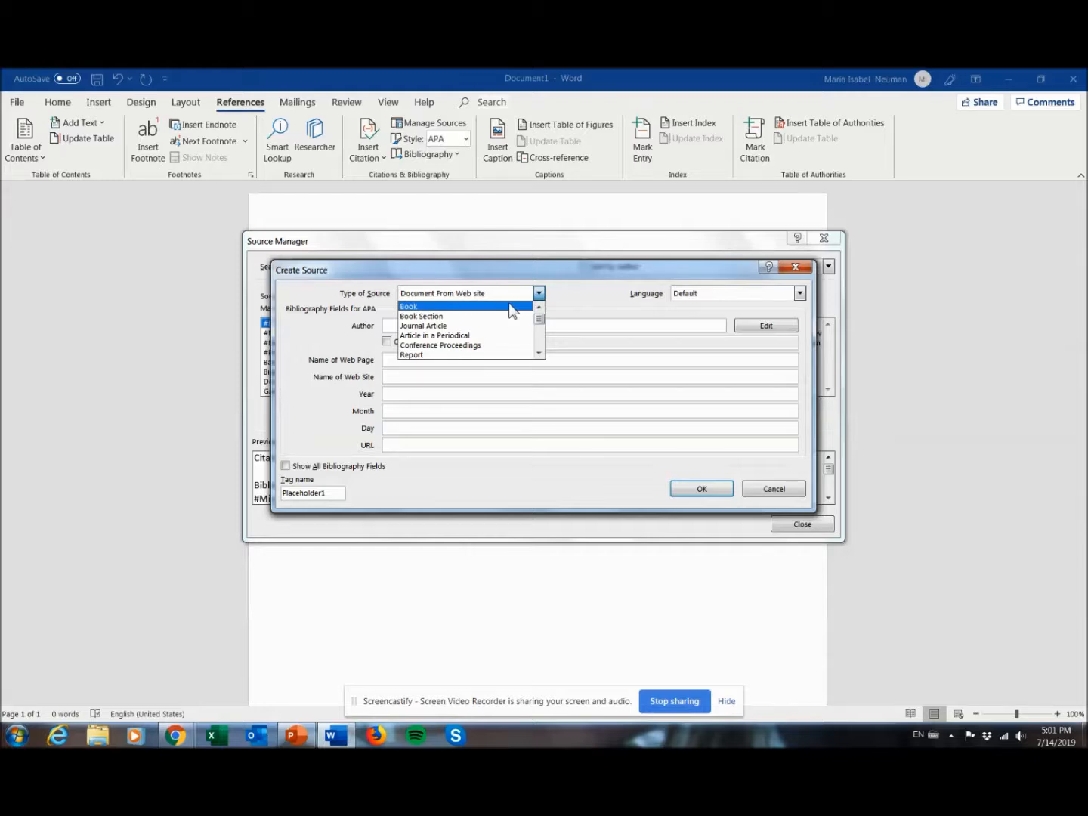
click(513, 308)
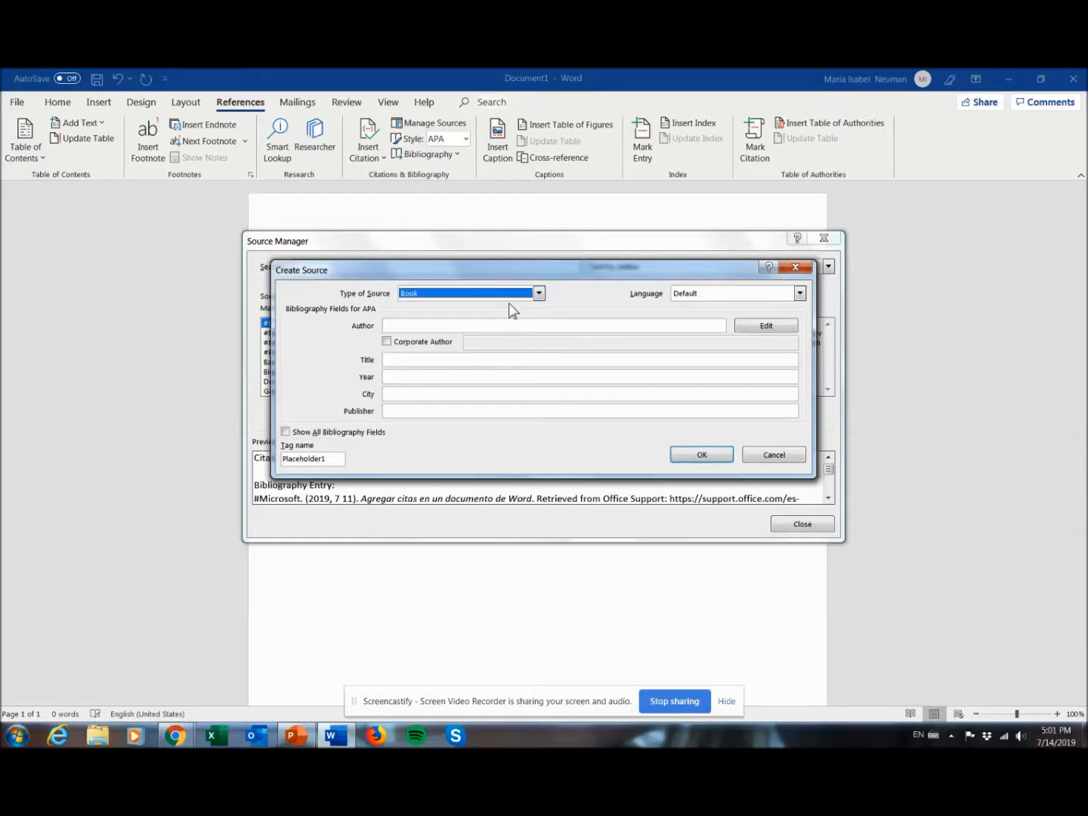
Step: Examine the last, first and middle name fields for the book's author, leaving them empty
click(418, 326)
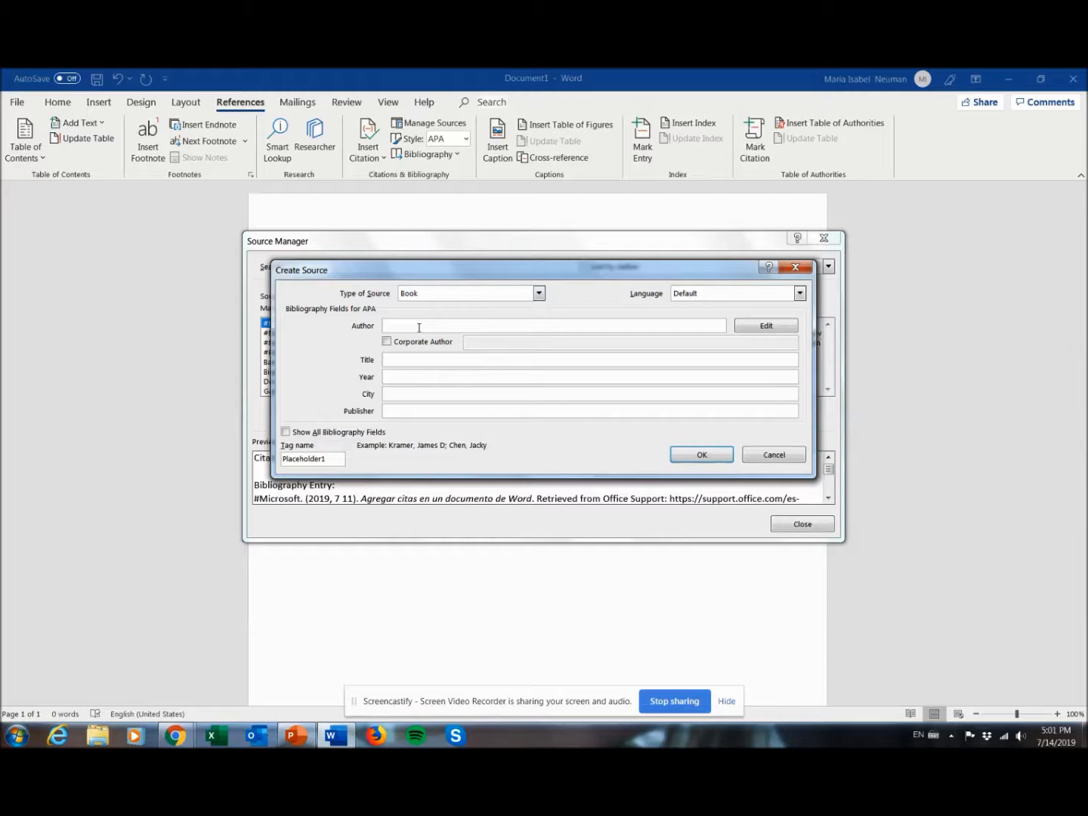
click(777, 327)
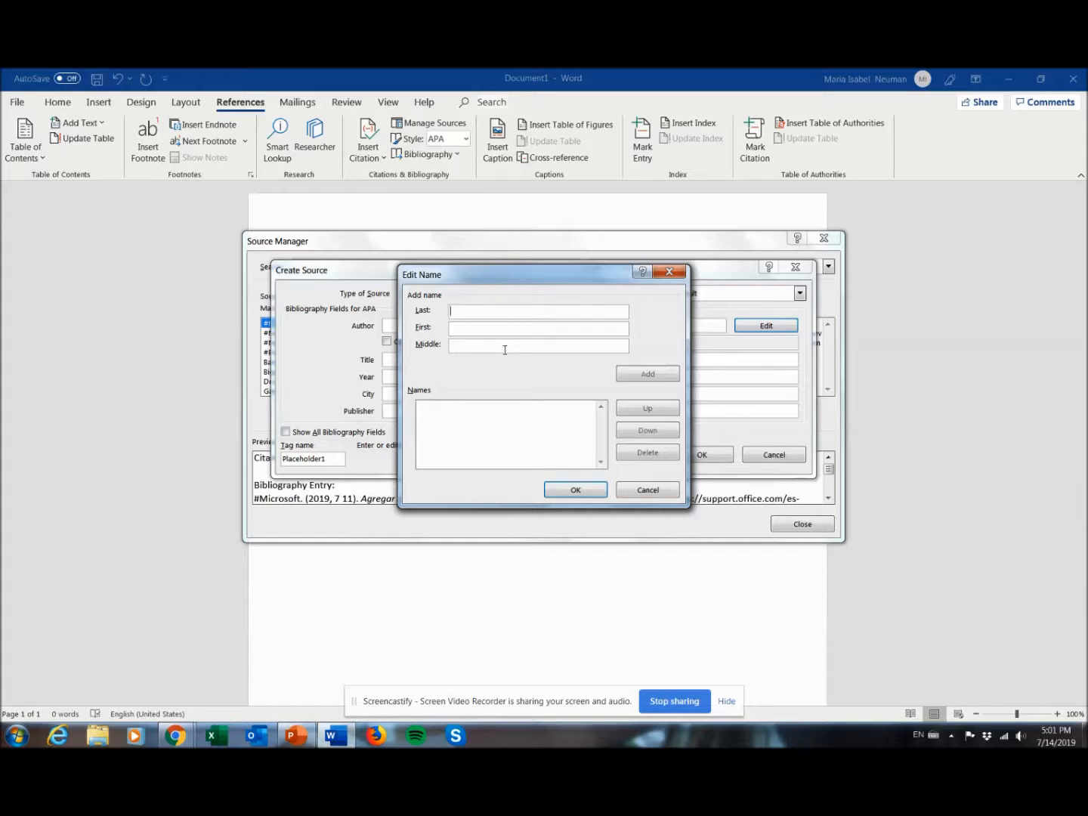
click(655, 489)
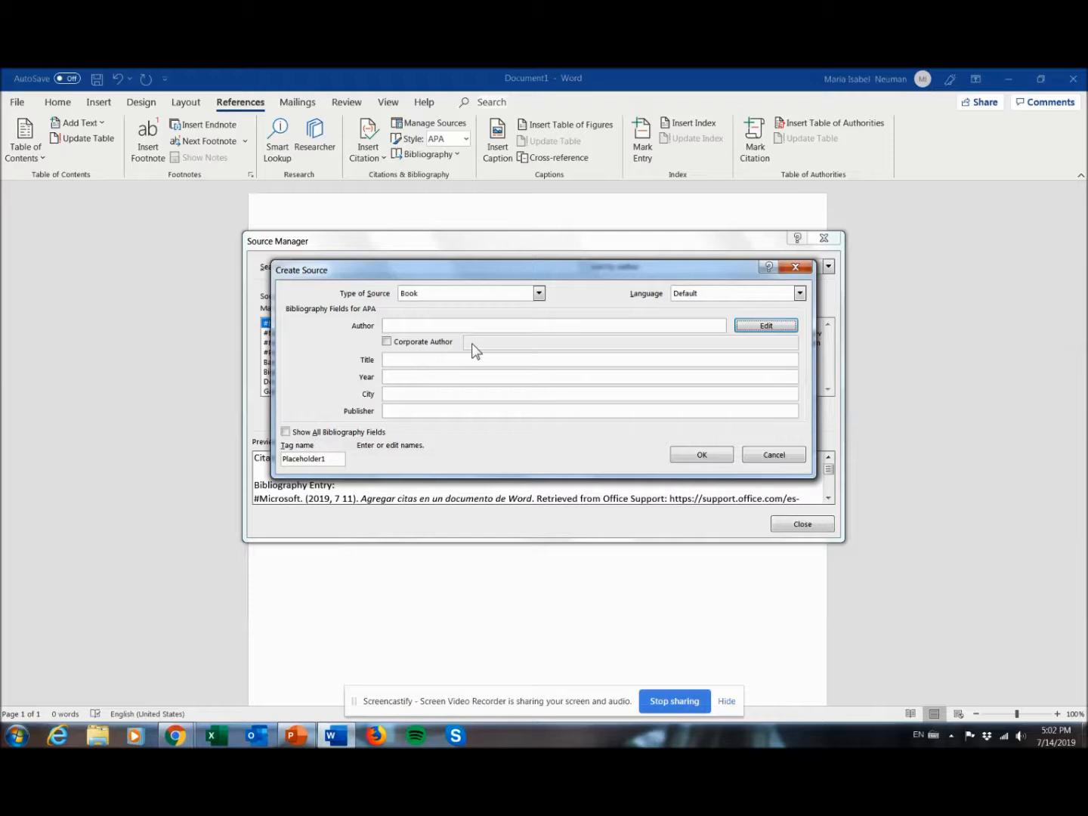
Step: Mark the book source as having a corporate author and save it with its bibliography fields blank
click(386, 341)
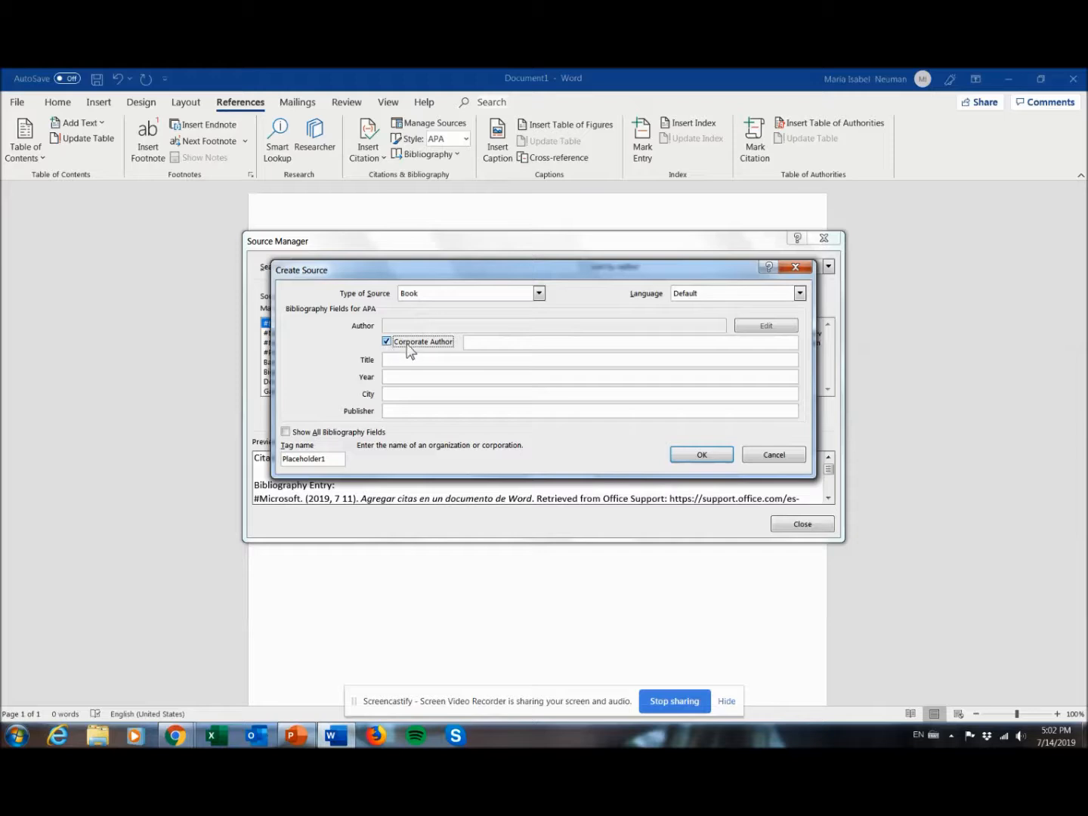
click(480, 343)
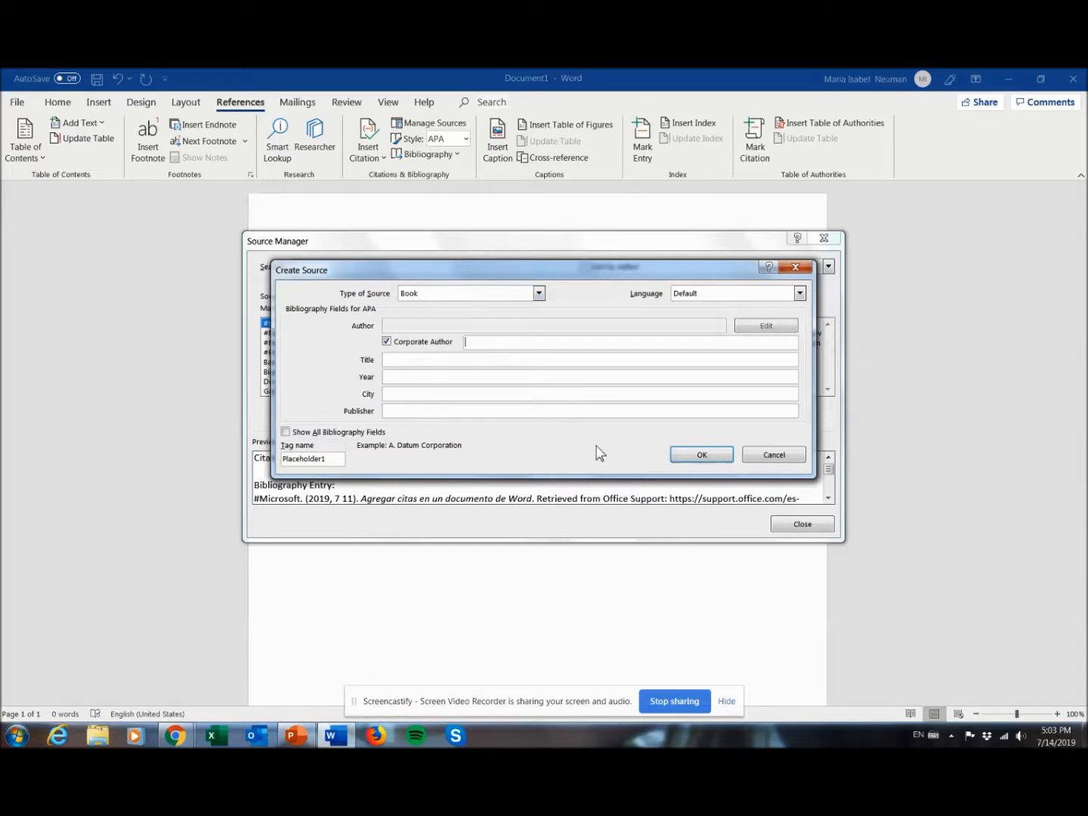
click(703, 456)
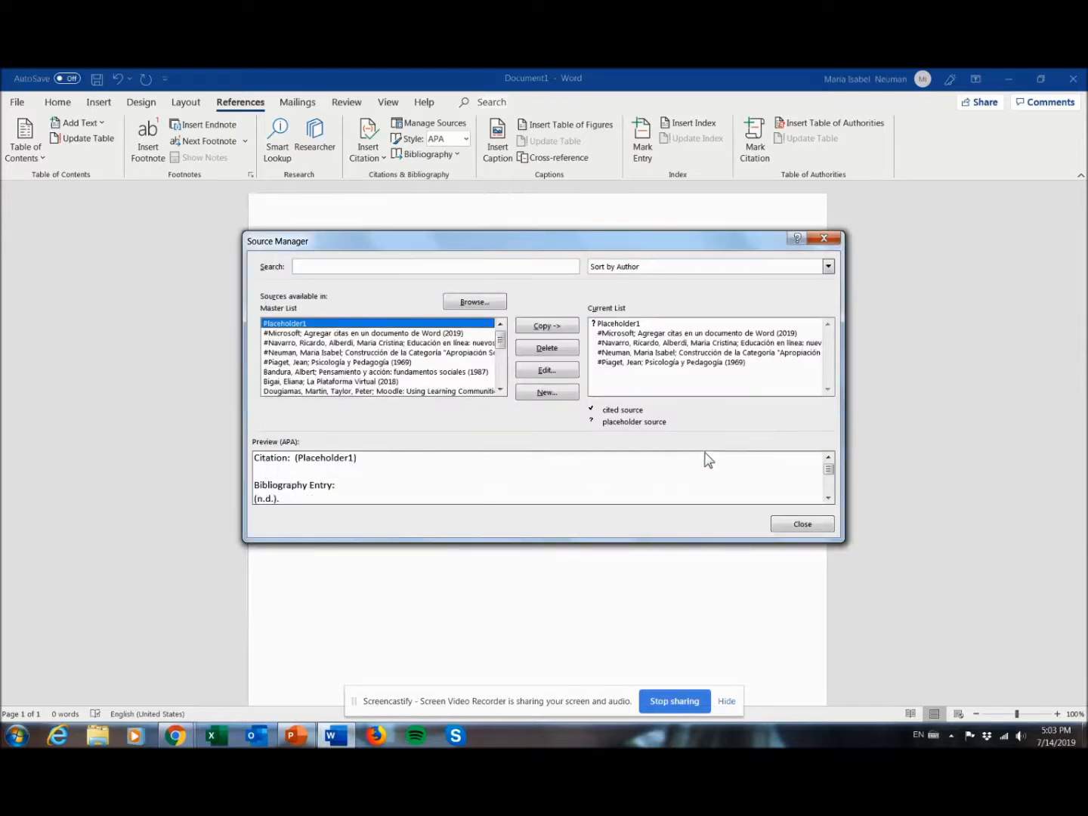
Step: Delete the Placeholder1 source from the current list and preview the Microsoft source's APA citation and bibliography entry
click(637, 325)
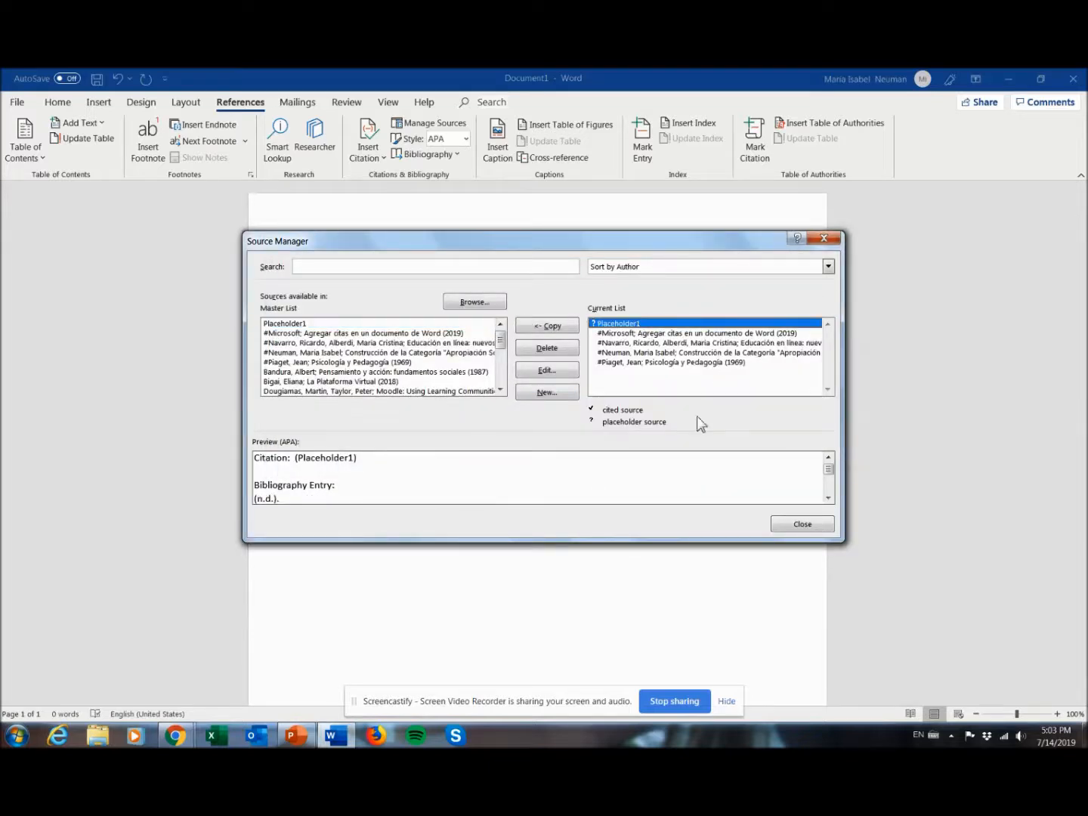
click(557, 352)
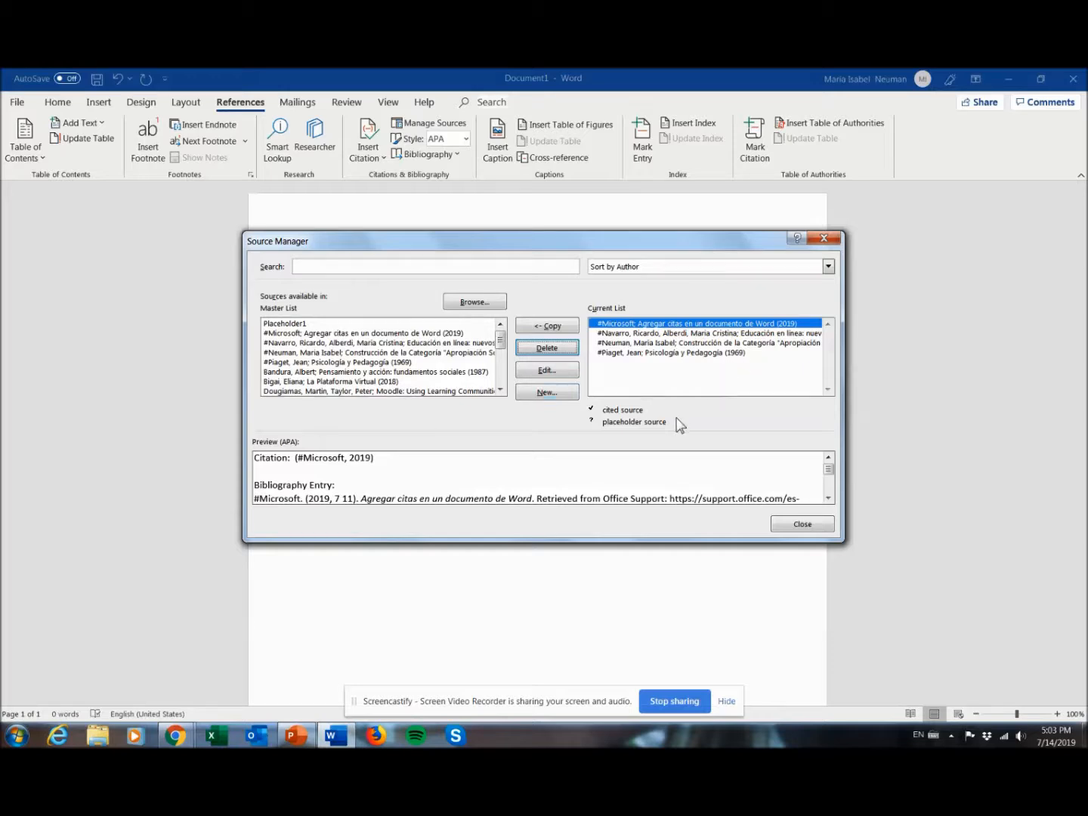
click(642, 325)
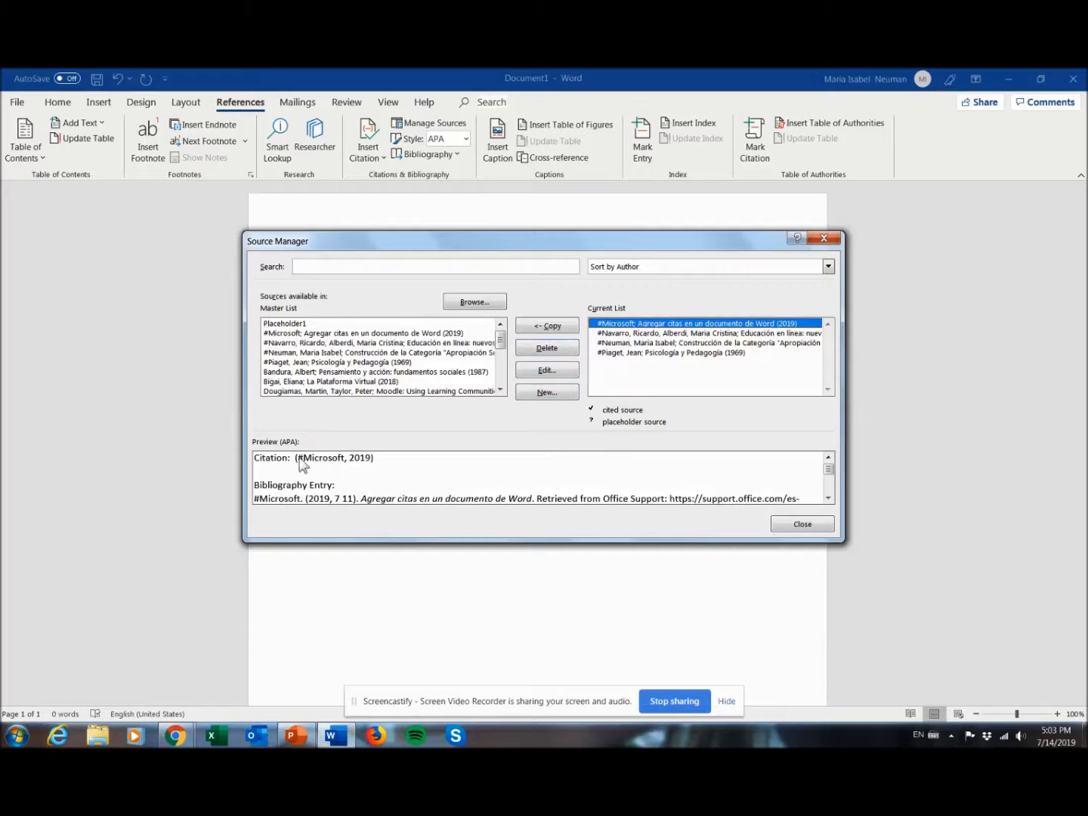
click(829, 498)
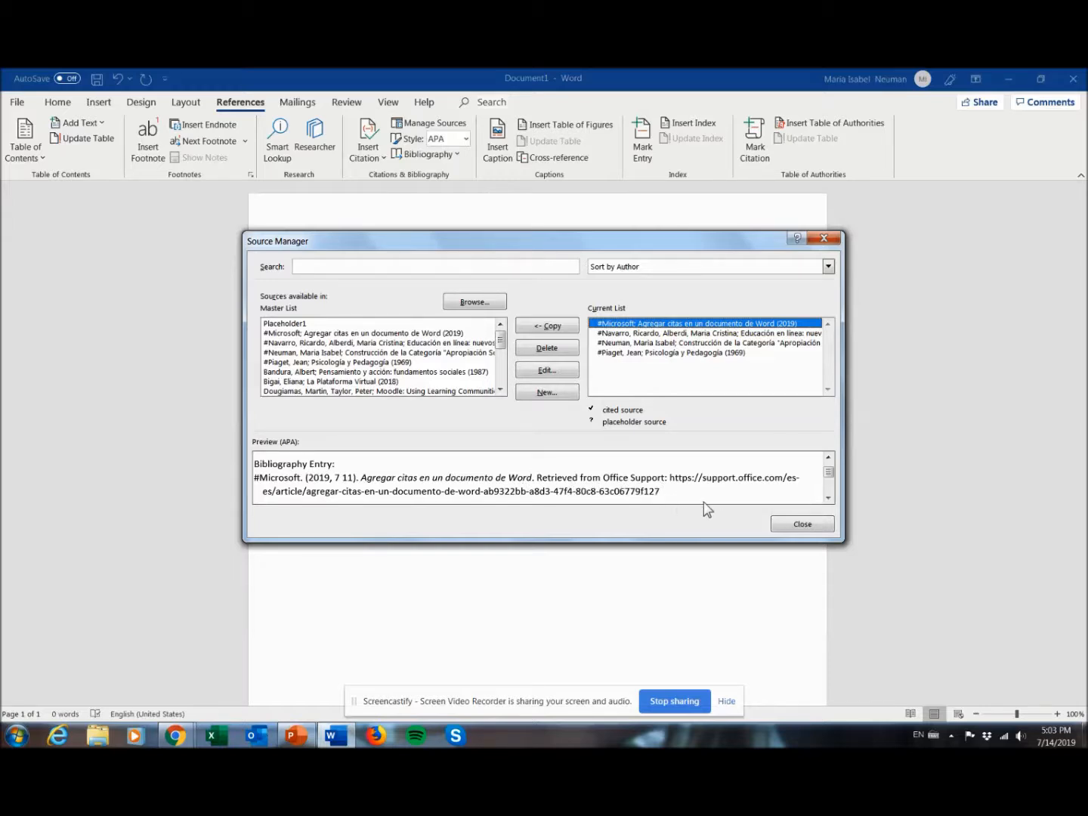
Step: Start another new source and set its type to Document From Web site to view its bibliography fields
click(549, 391)
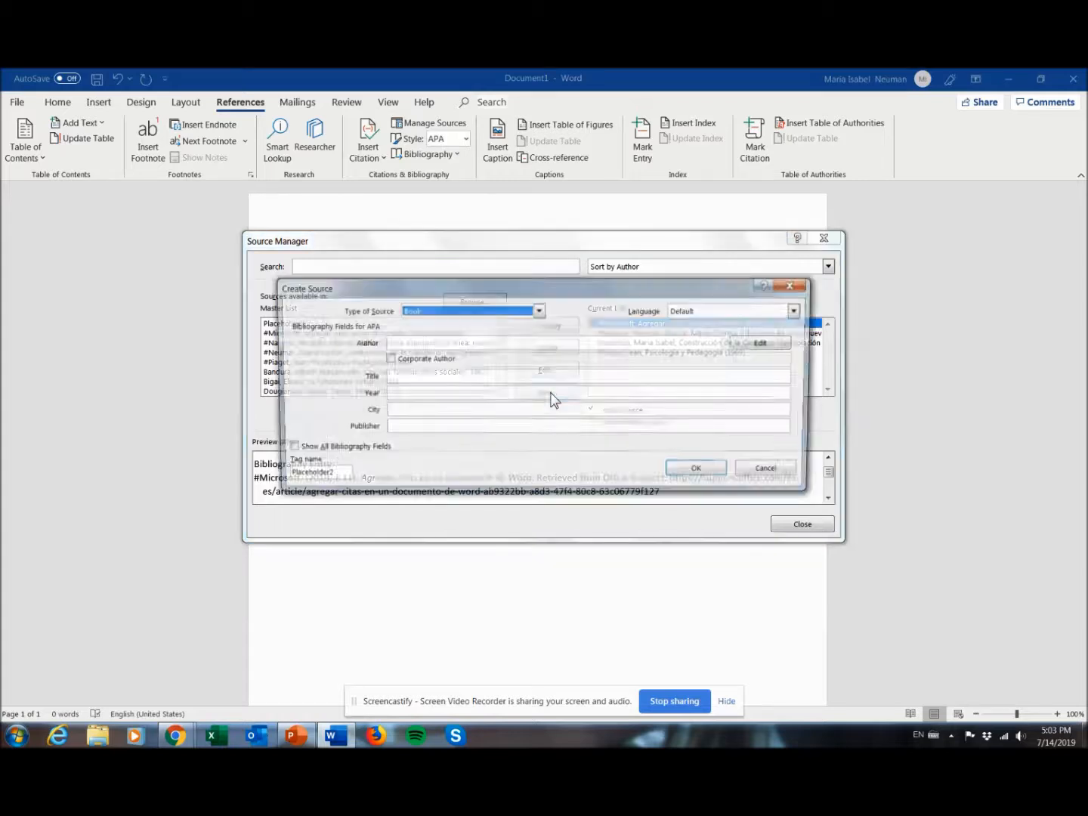
click(539, 310)
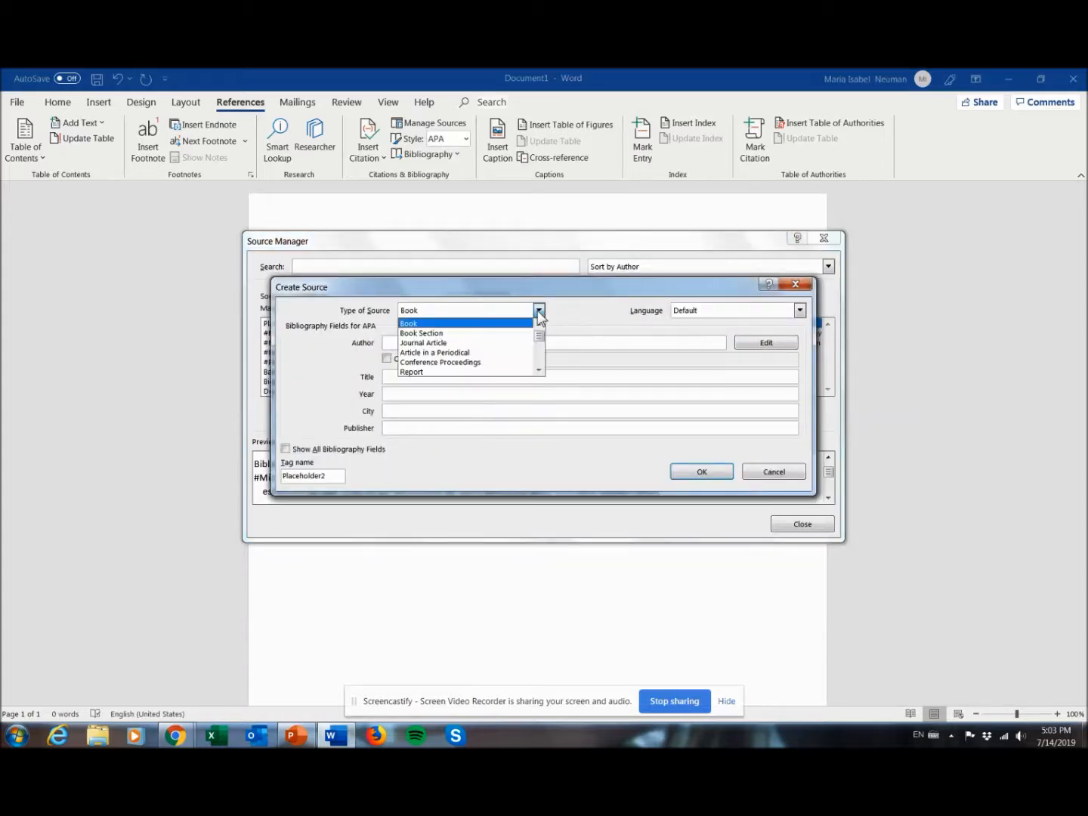
click(540, 371)
click(540, 371)
click(540, 371)
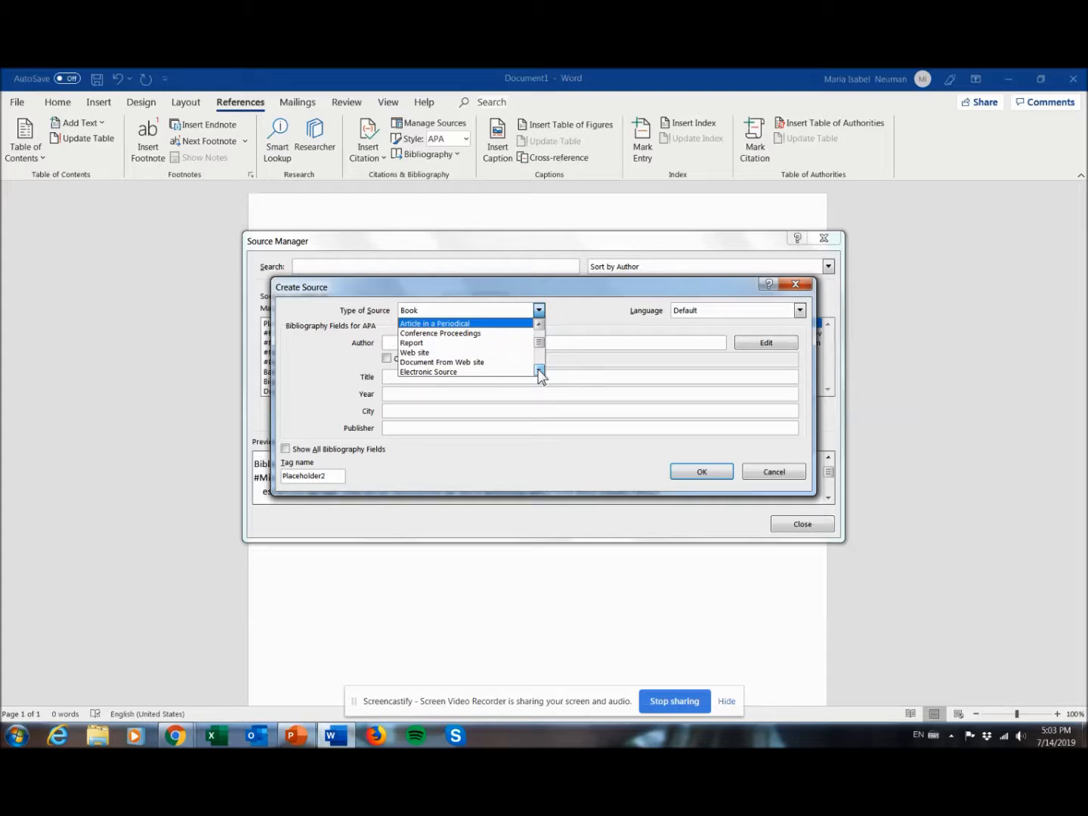
click(540, 370)
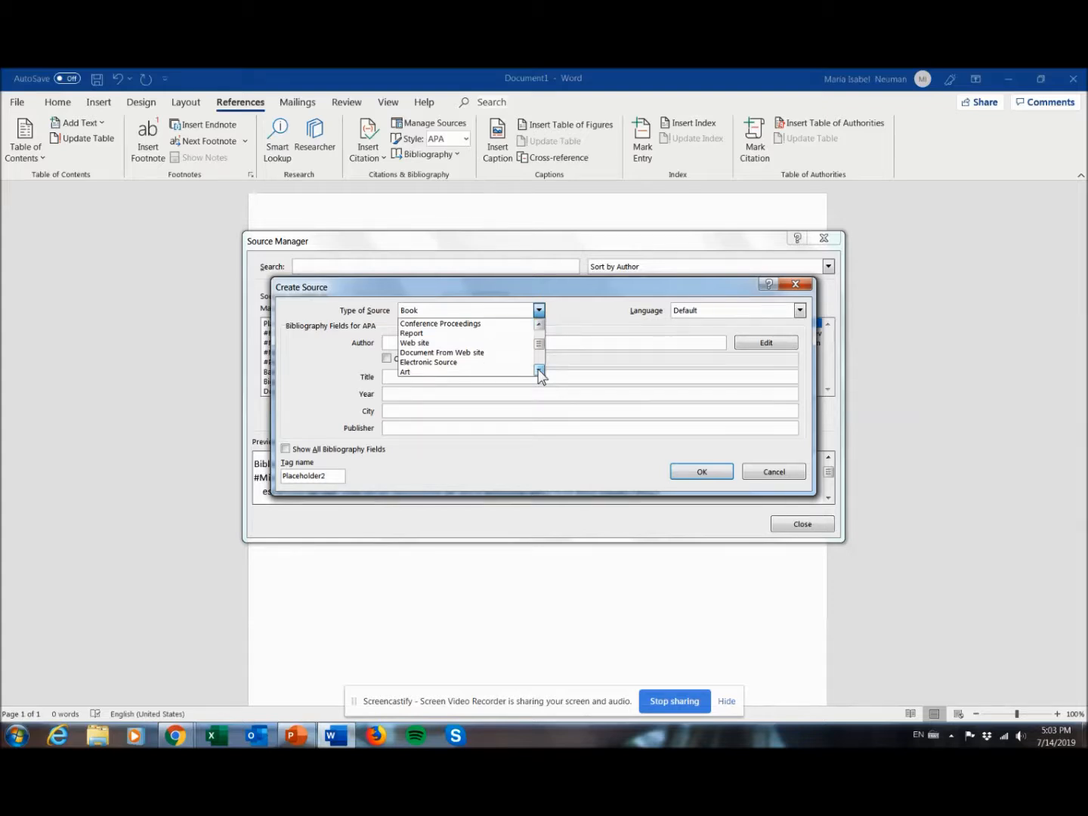
click(480, 352)
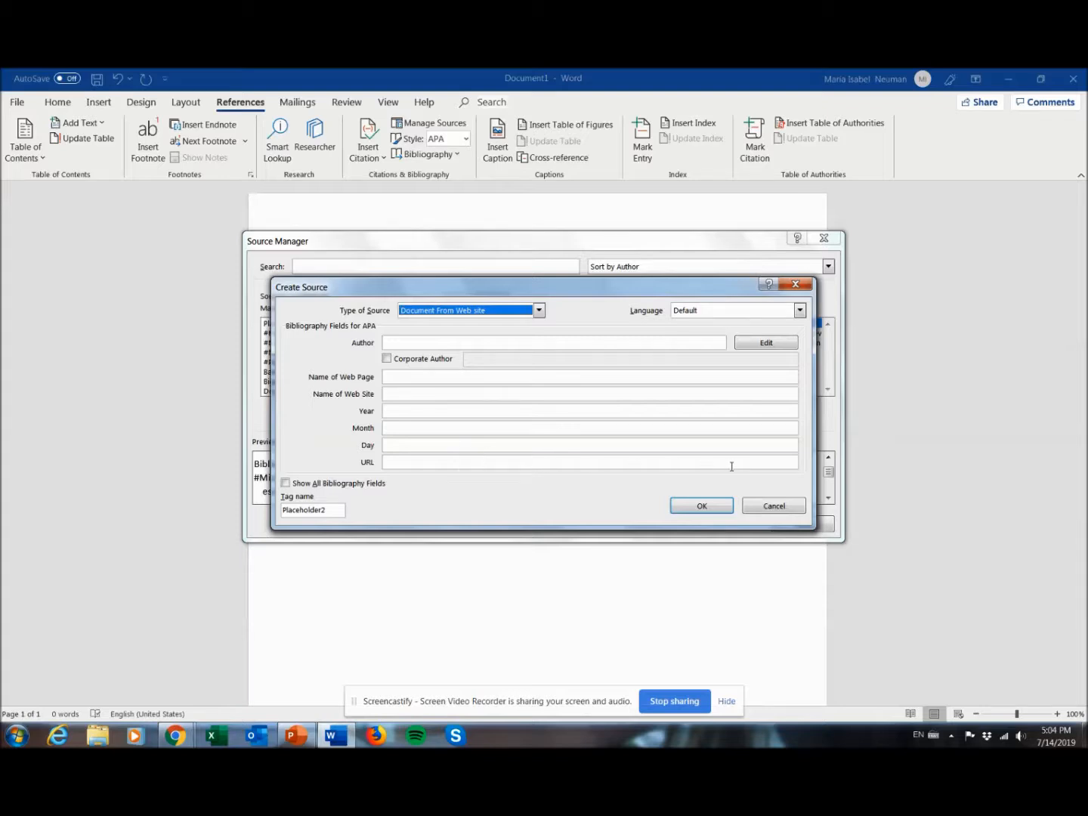
Step: Switch the new source's type to Journal Article to view its fields, and cancel creating the source
click(538, 311)
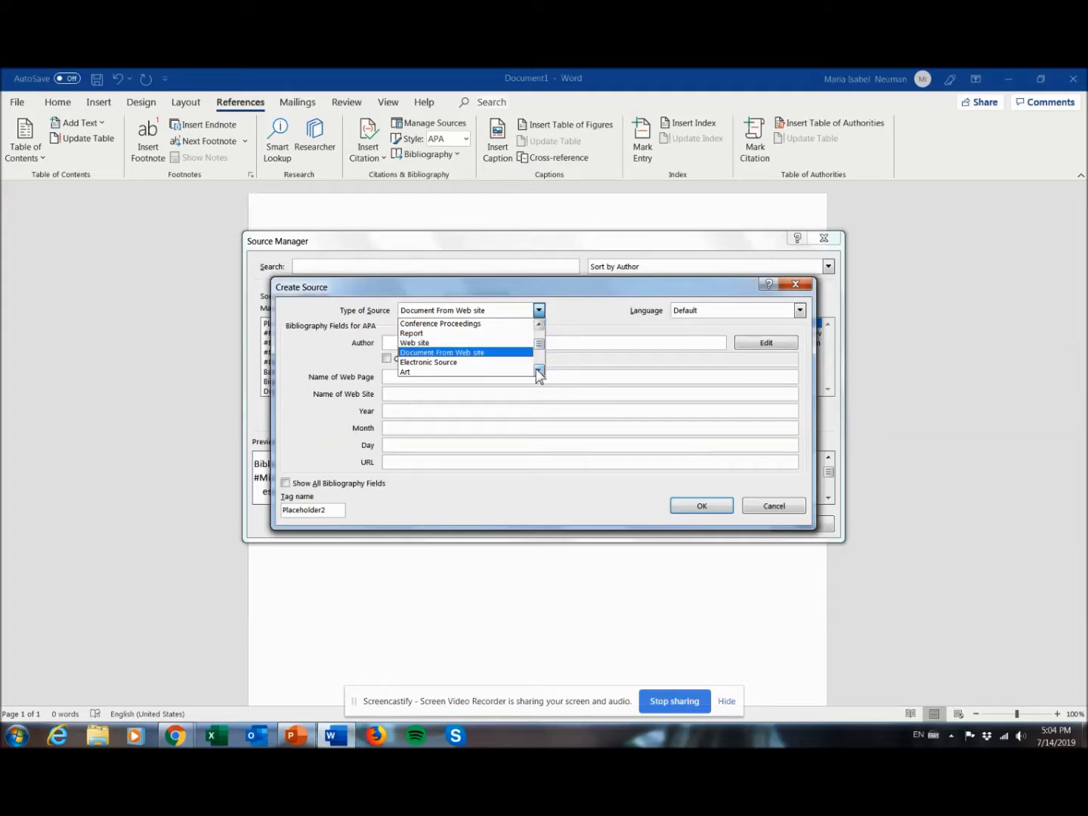
click(539, 323)
click(539, 323)
click(539, 323)
click(490, 336)
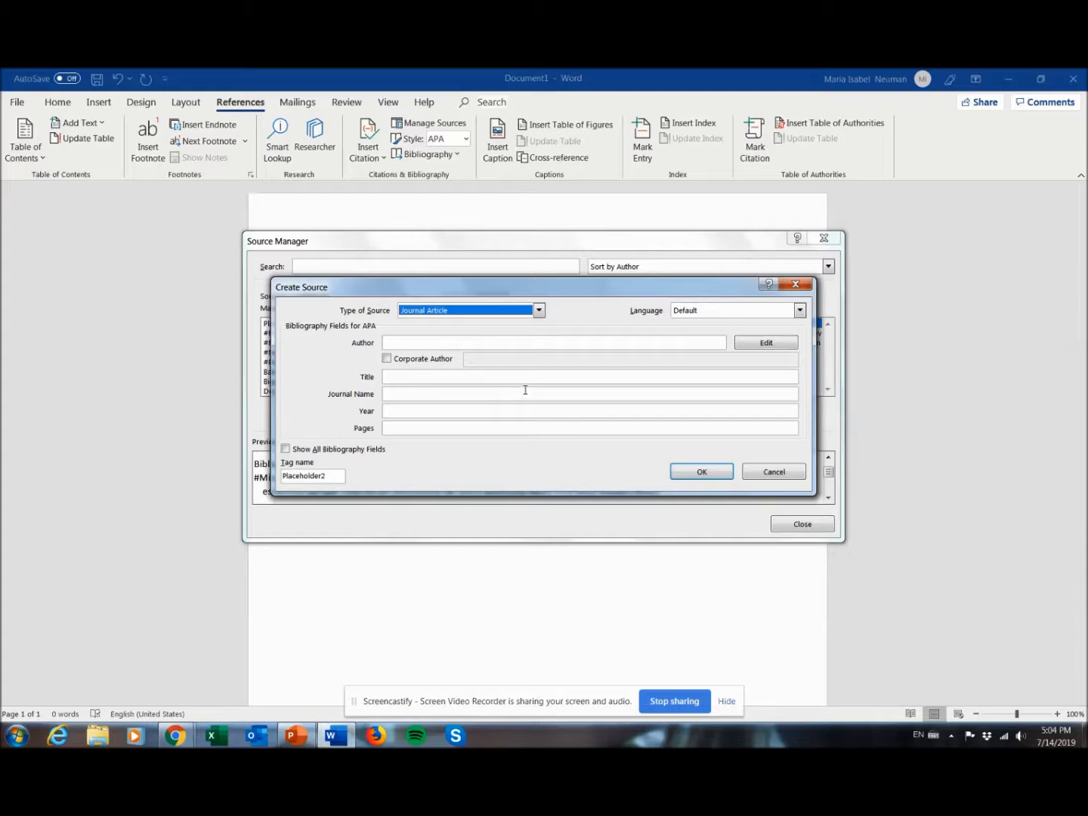
click(774, 472)
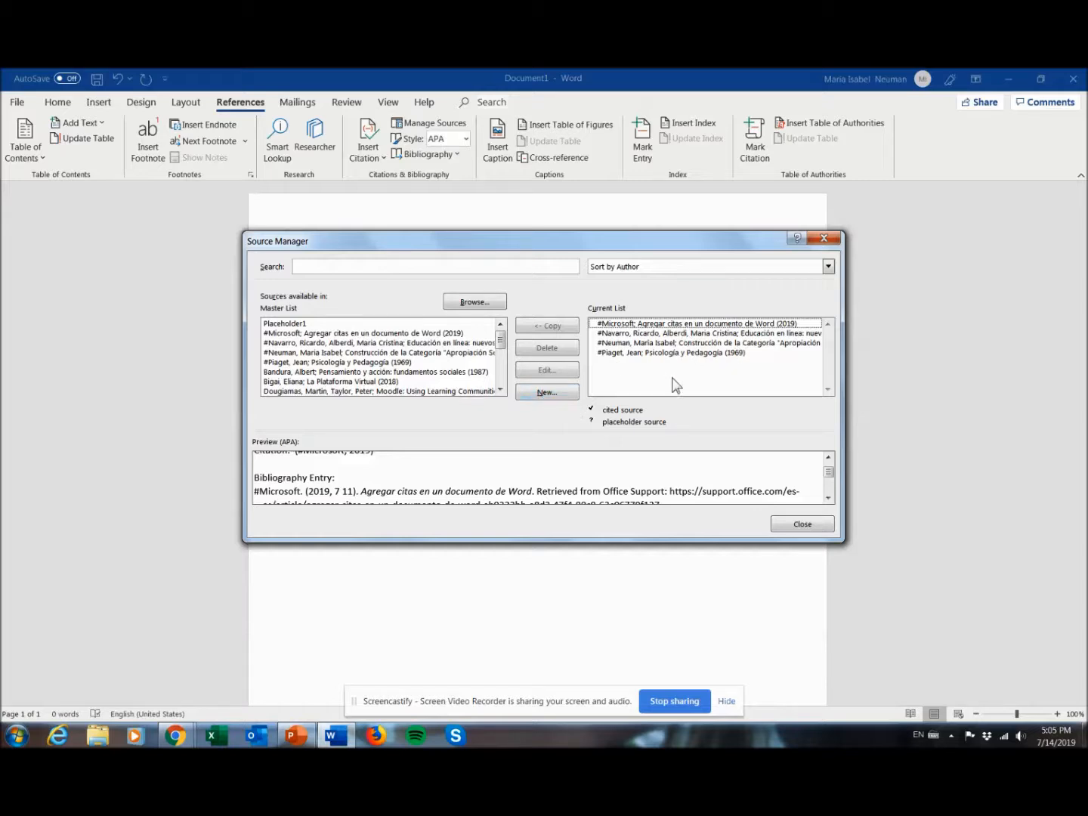
Step: Examine the APA previews of the Microsoft source and the "Construcción de la Categoría 'Apropiación Social'" source in the current list
click(828, 459)
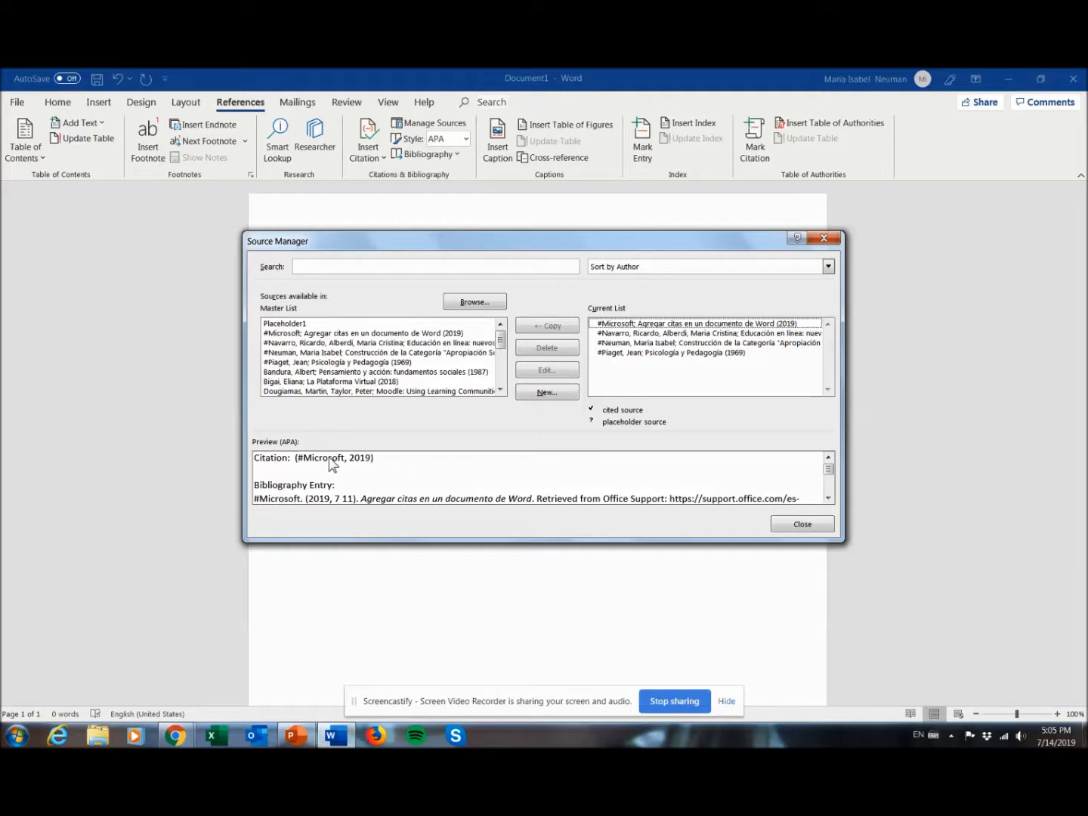
click(828, 498)
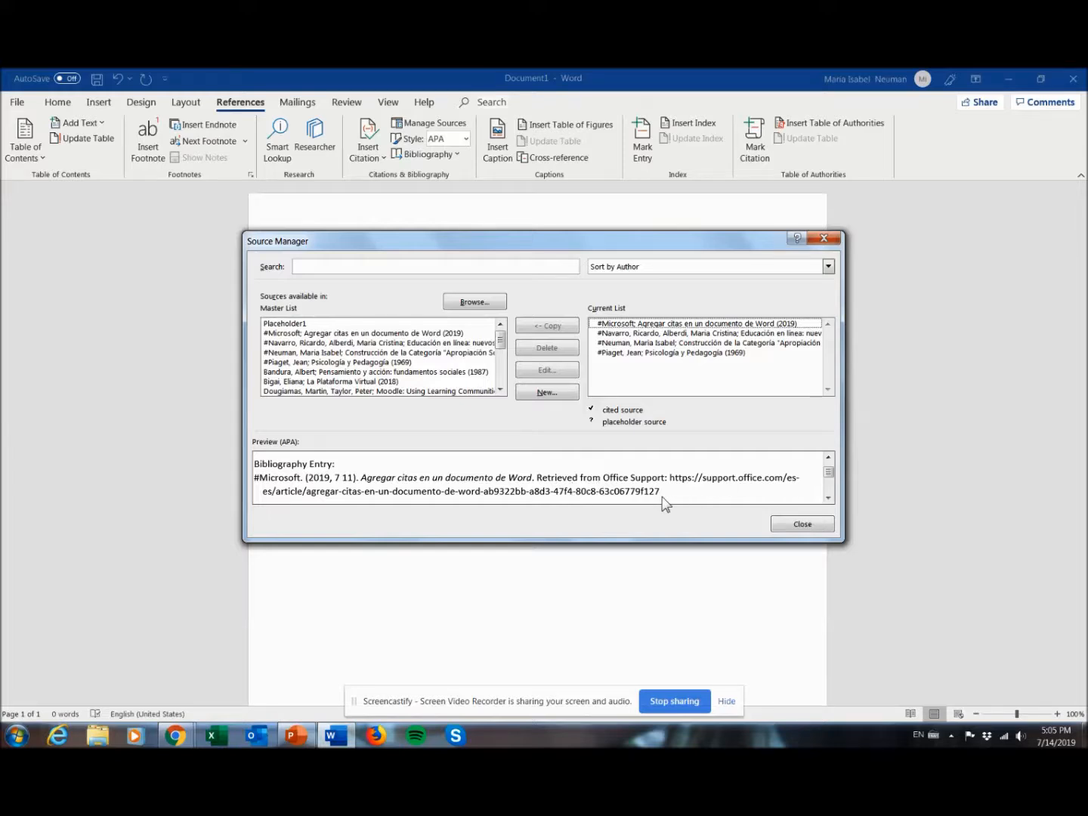
click(692, 344)
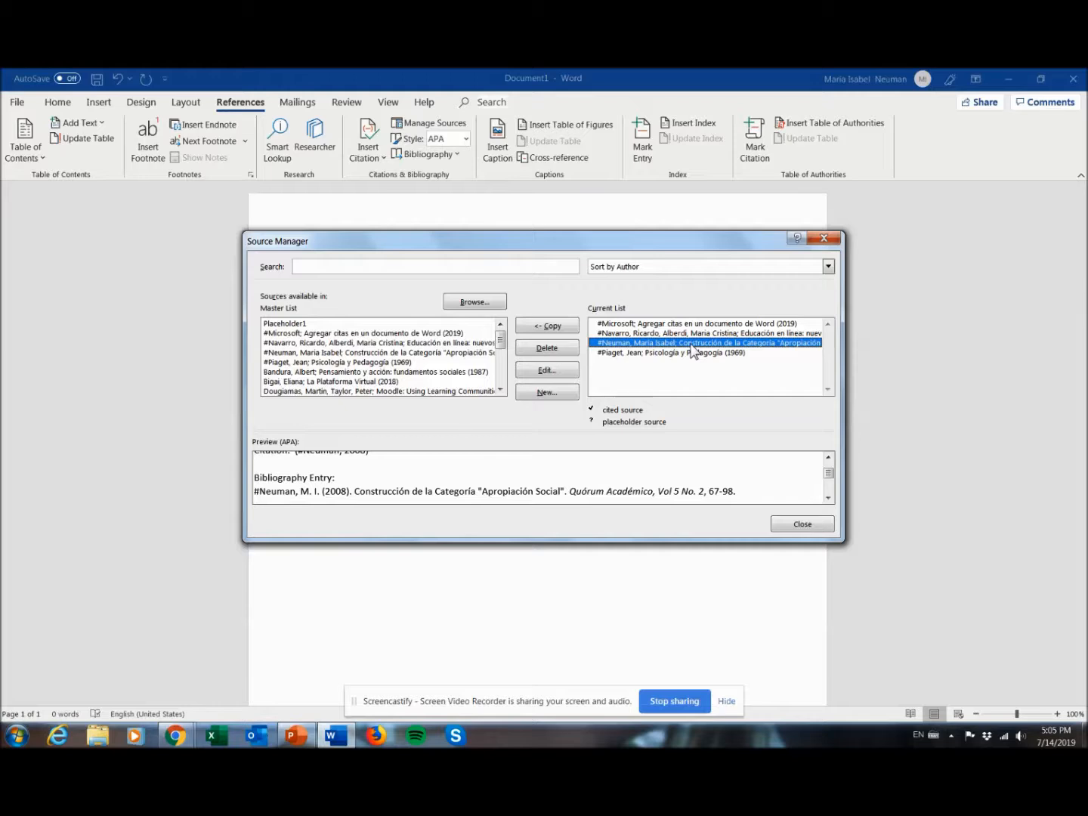
click(829, 457)
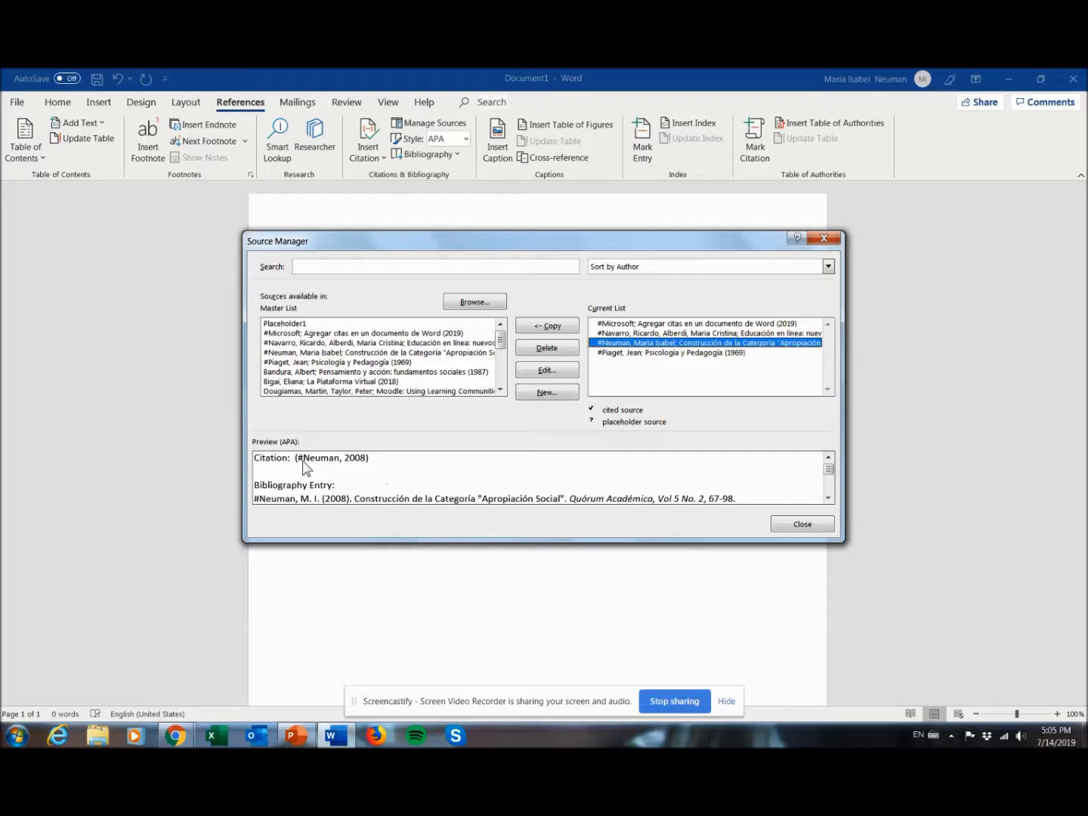
click(829, 498)
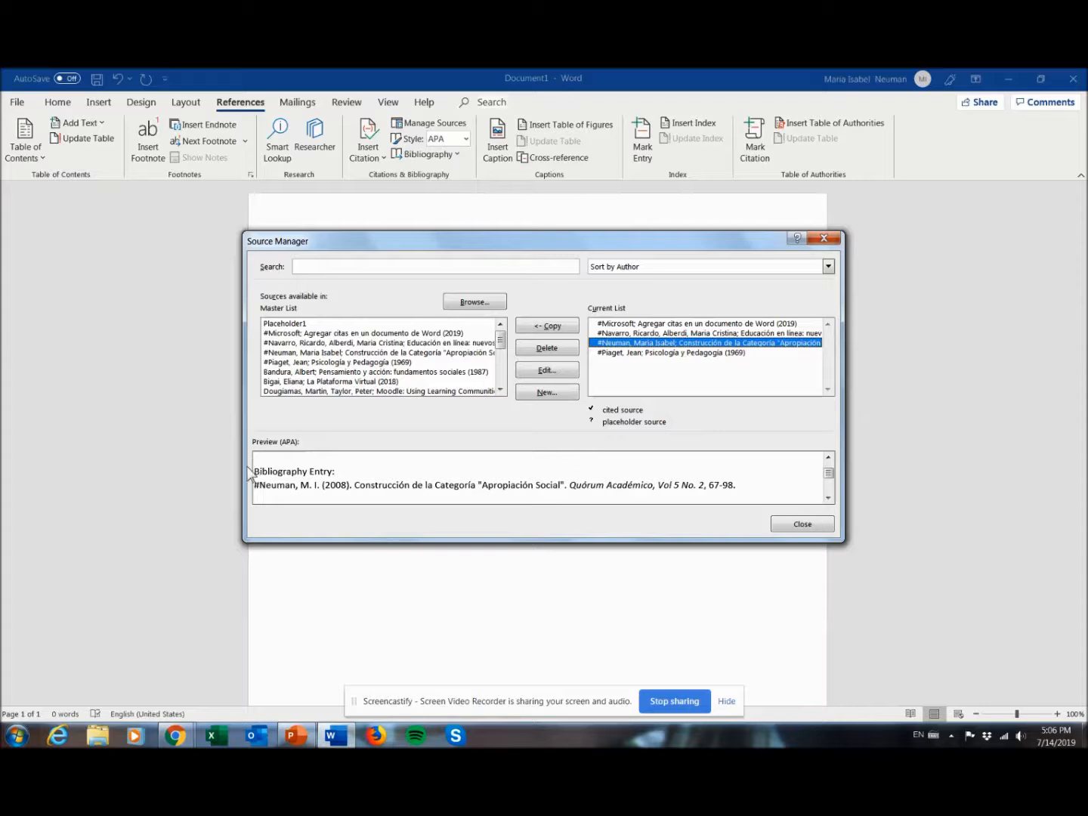
Step: Examine the APA previews of the 'Educación en línea' and 'Psicología y Pedagogía' sources in the current list, and close the Source Manager
click(827, 458)
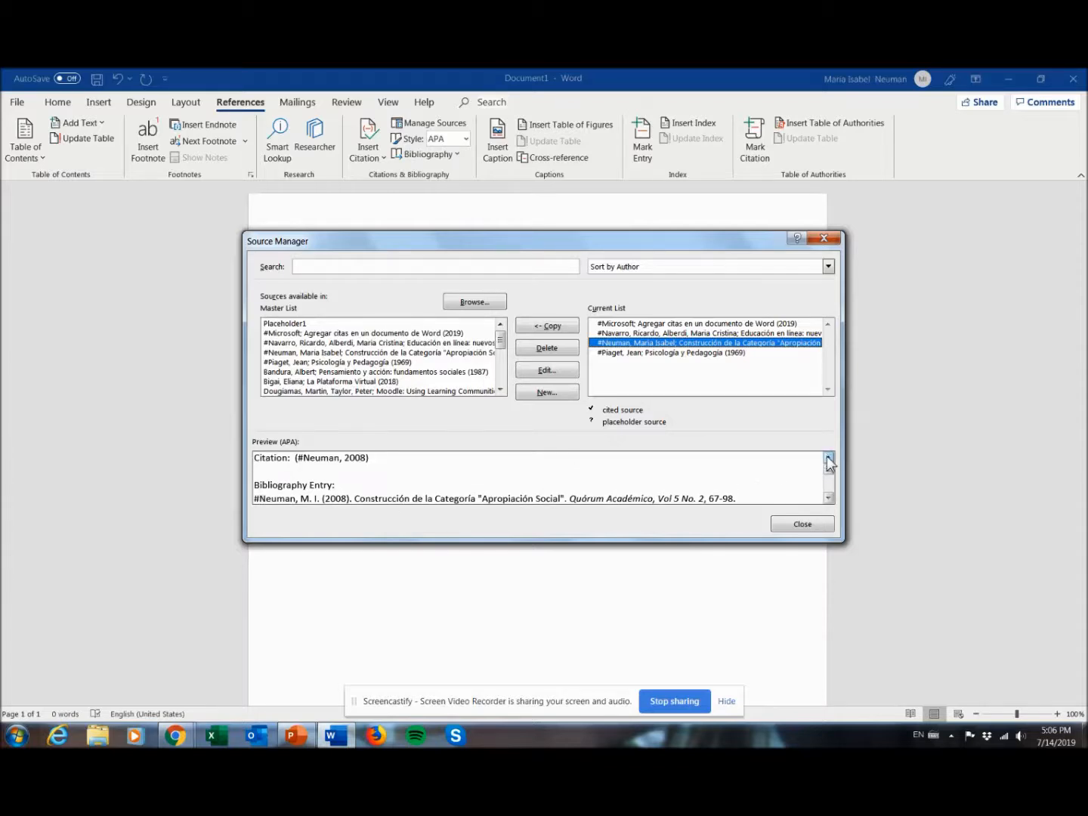
click(670, 336)
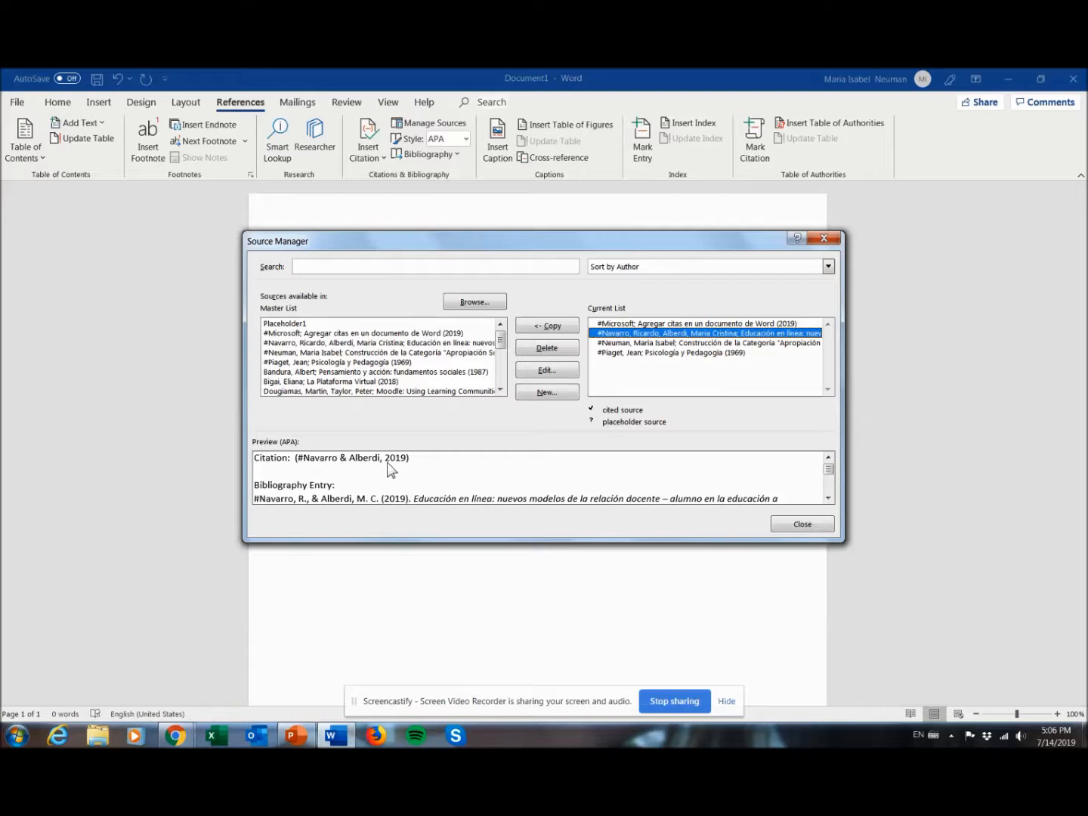
click(829, 499)
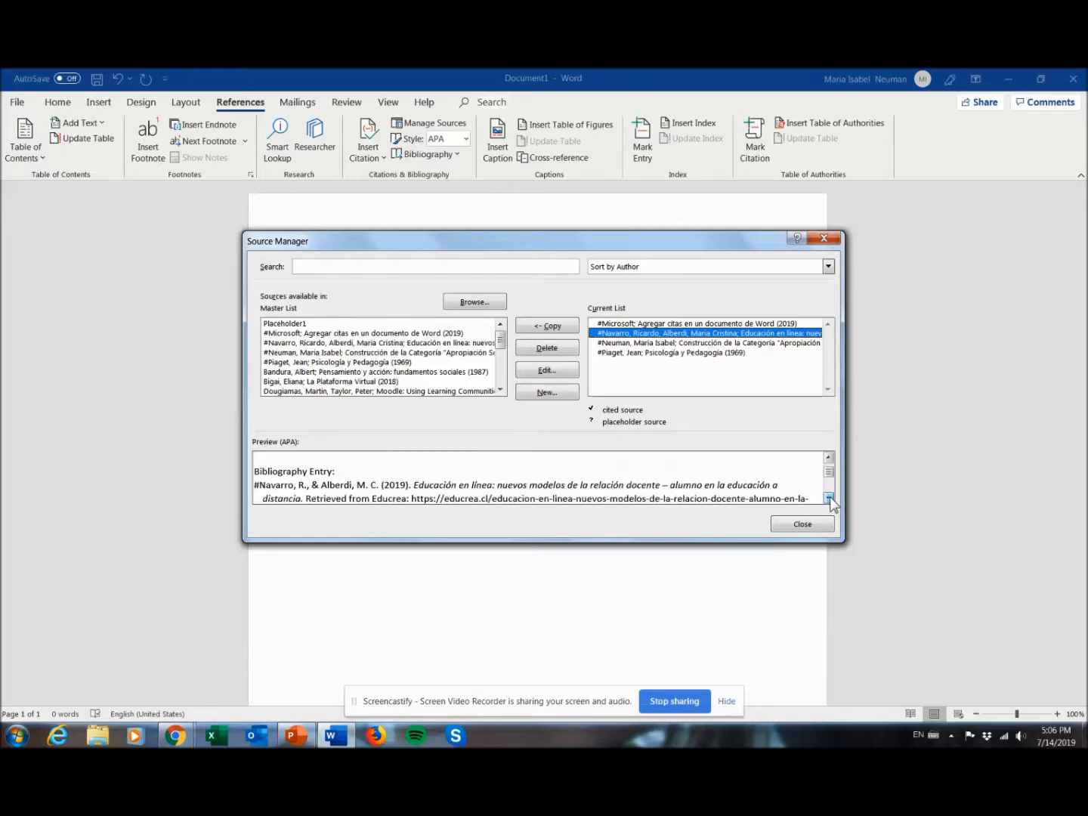
click(828, 498)
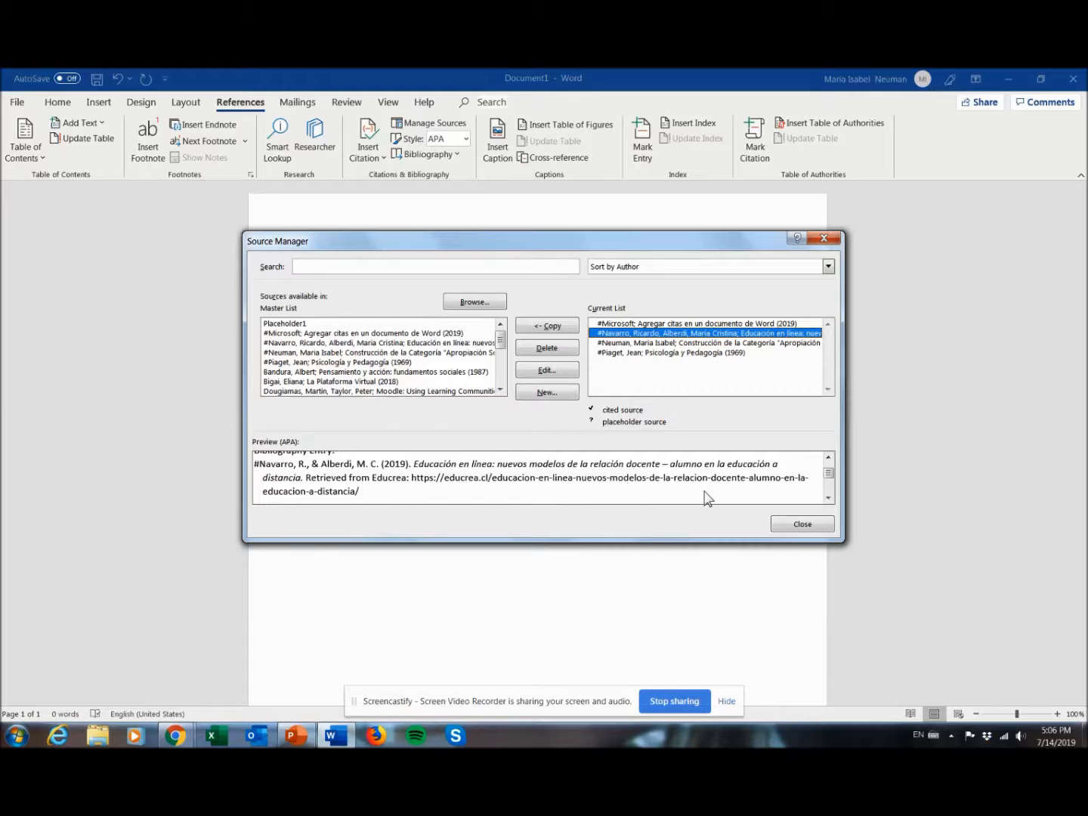
click(676, 353)
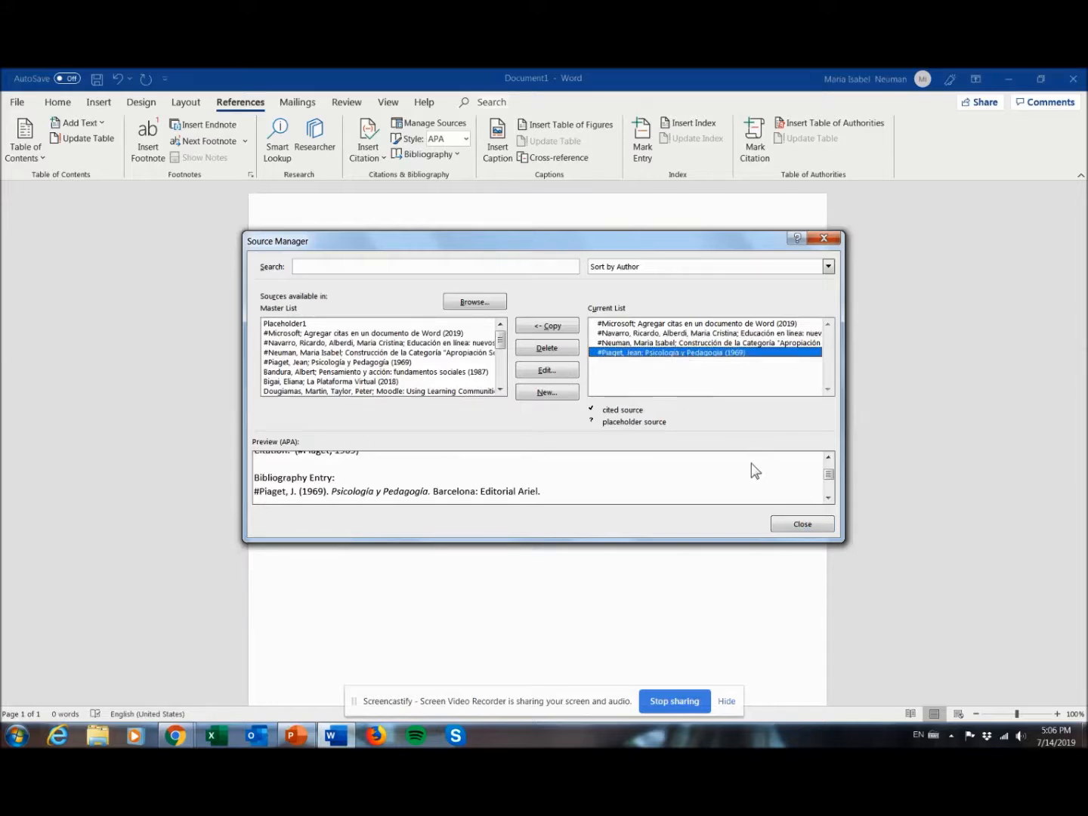
click(827, 456)
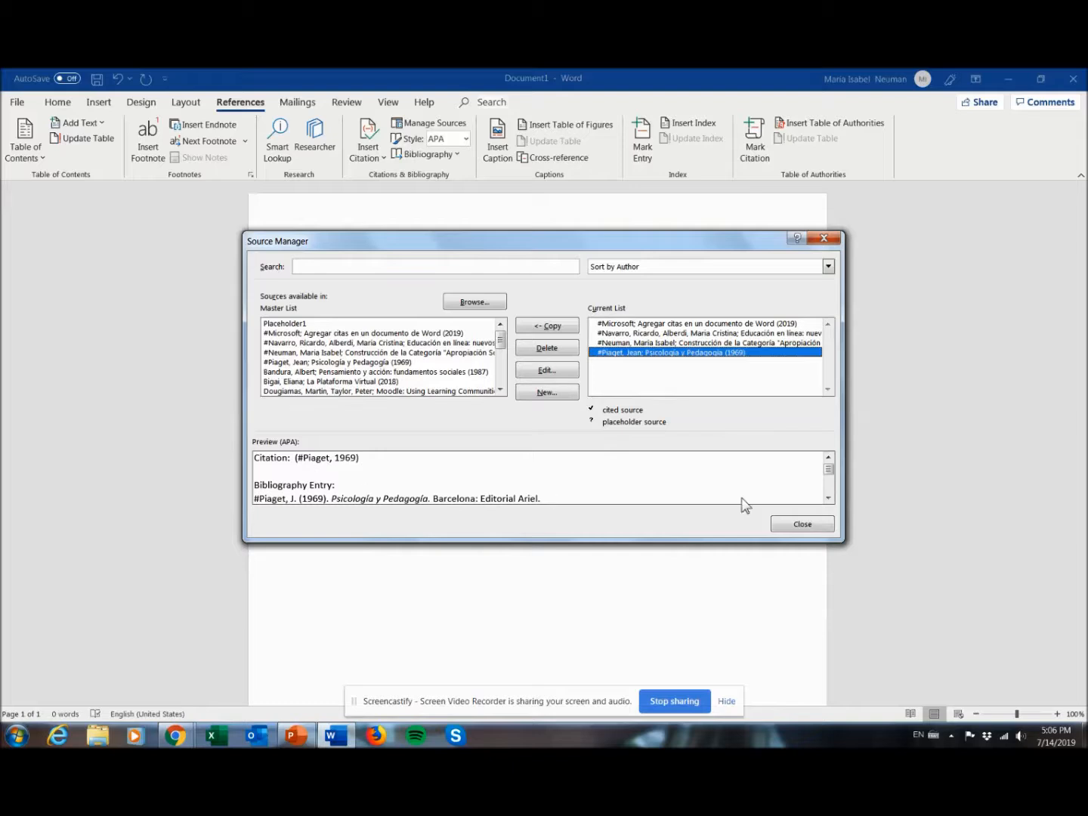
click(827, 498)
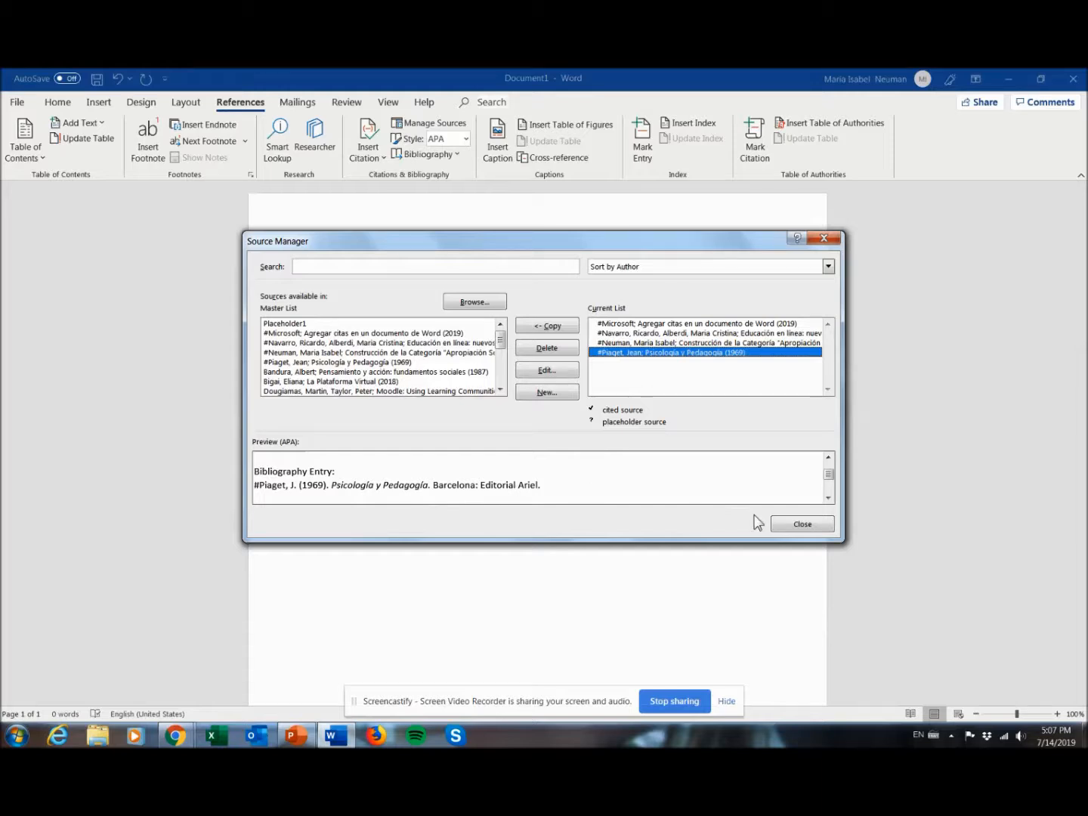
click(803, 522)
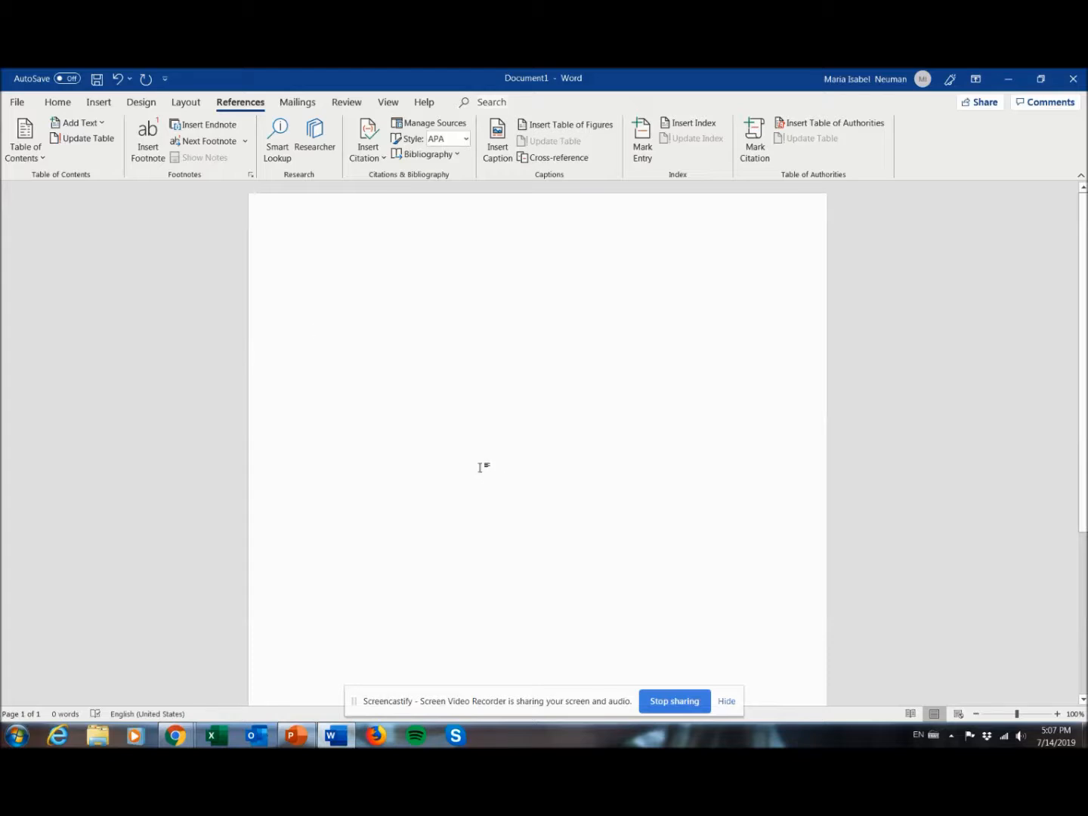
Step: Insert citations for the Microsoft source and the 'Educación en línea' source on separate lines of the blank document
click(341, 265)
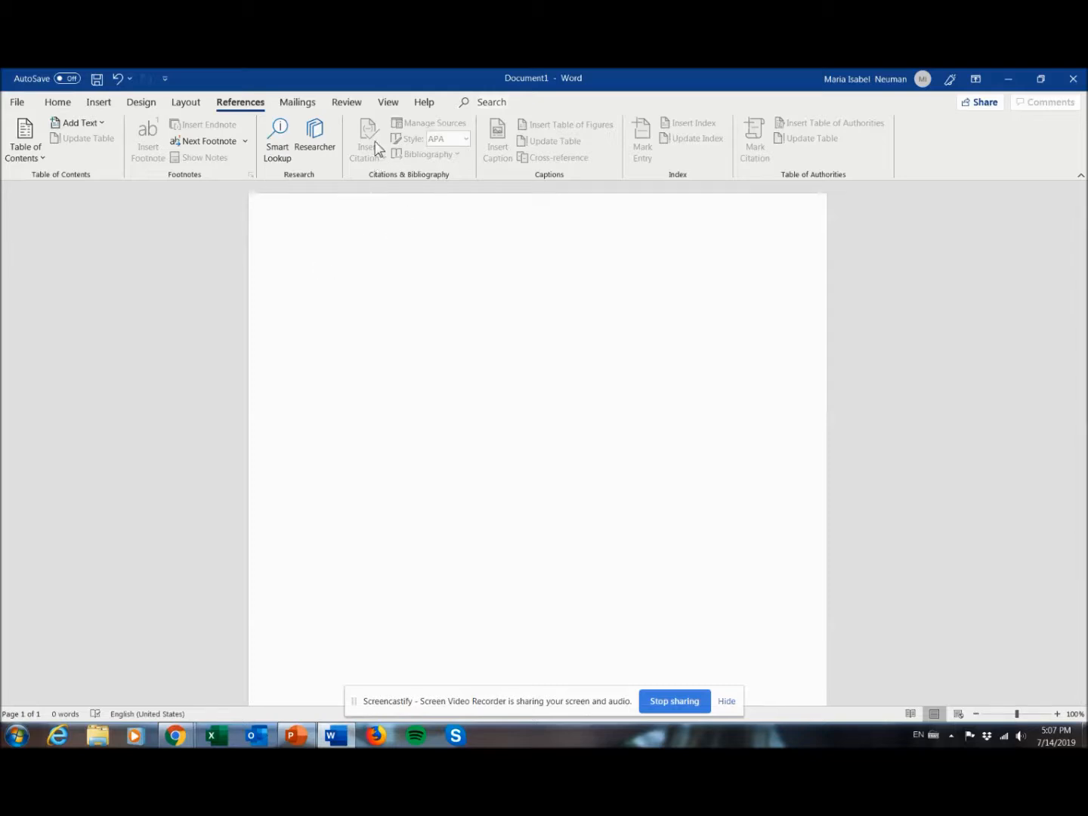
click(491, 302)
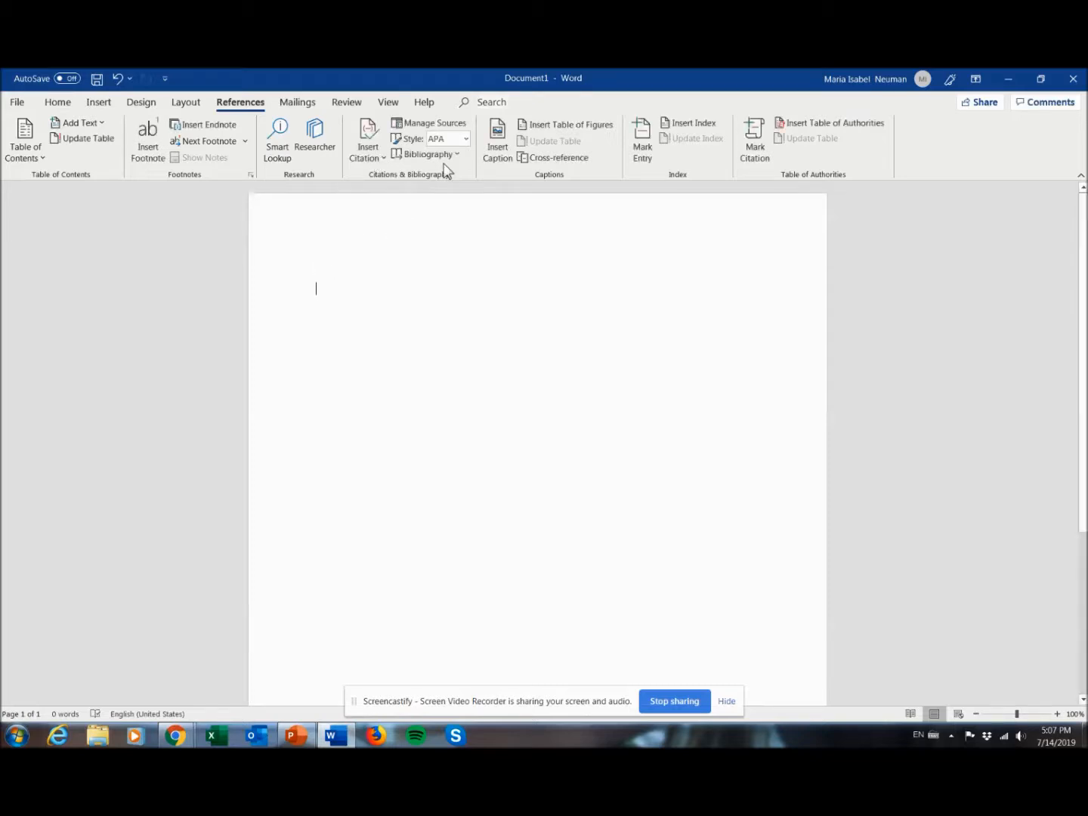
click(371, 151)
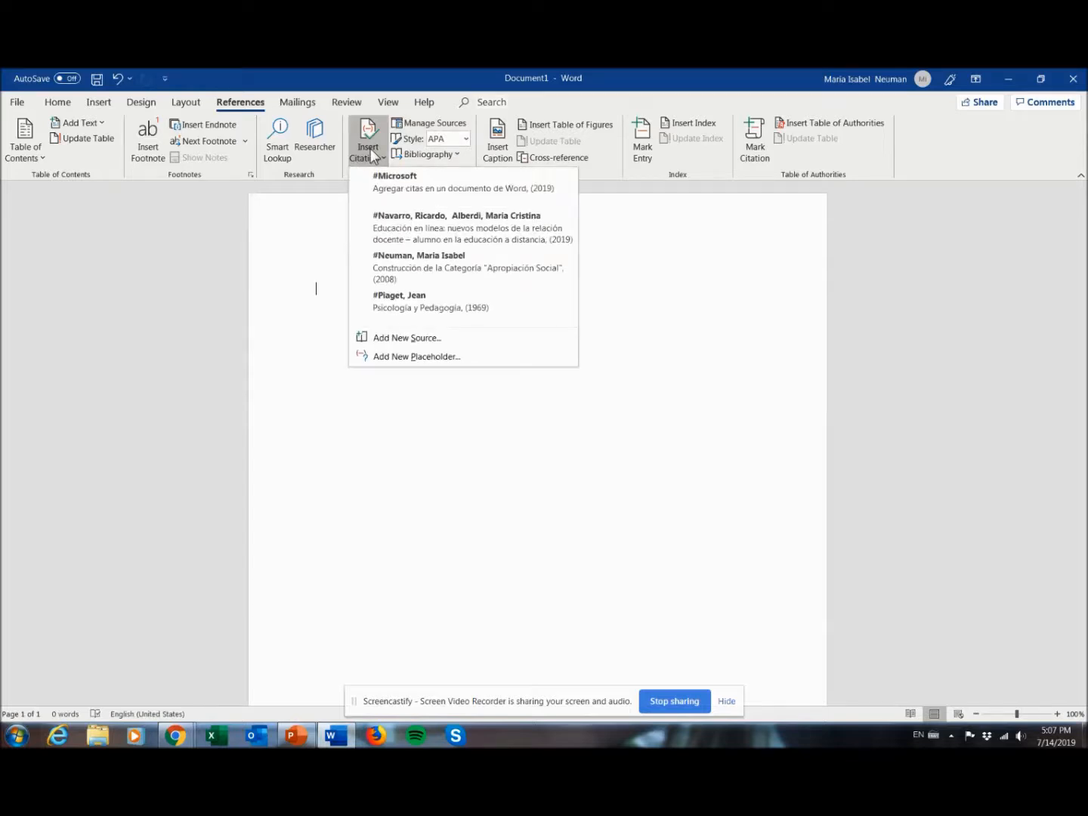
click(405, 183)
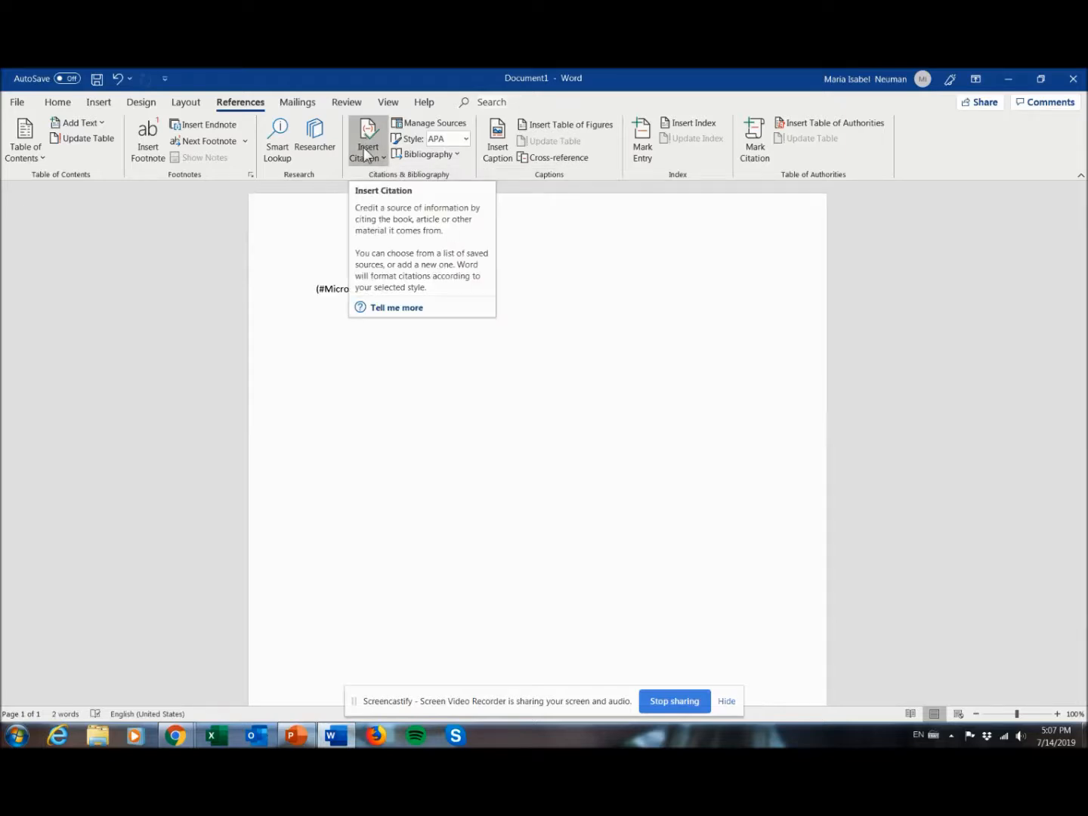
key(Return)
click(367, 152)
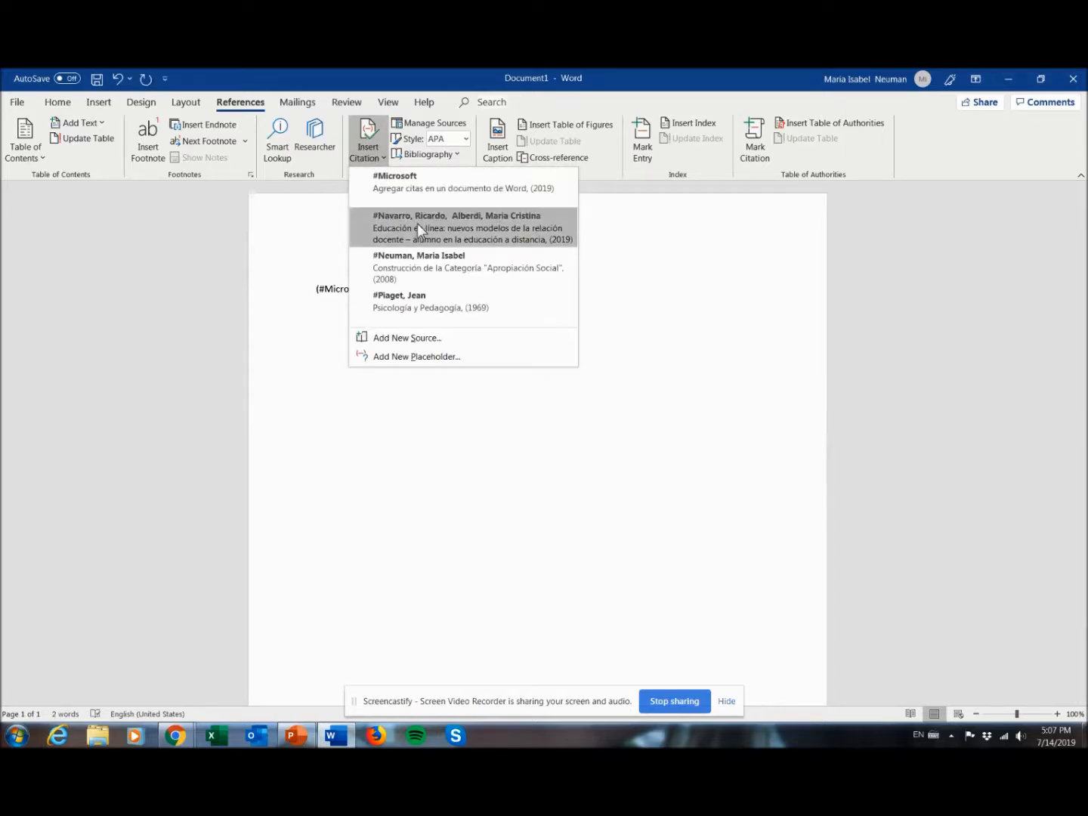
click(417, 223)
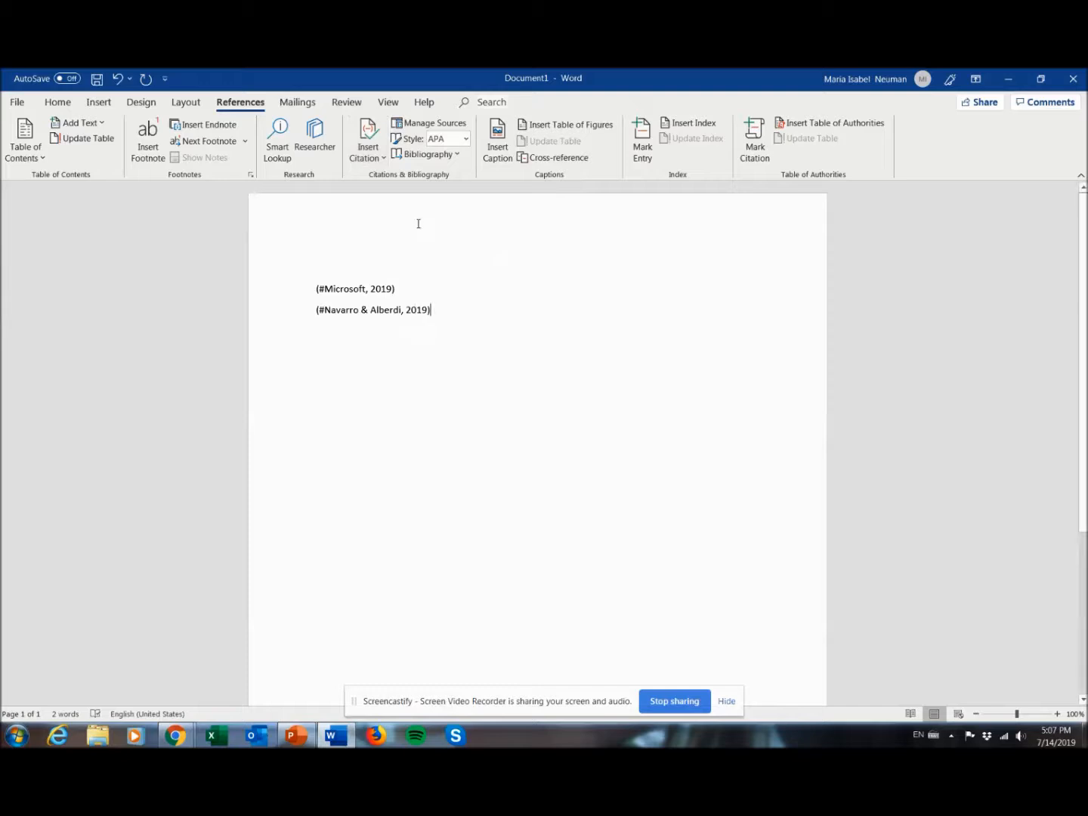
Step: Insert citations for 'Construcción de la Categoría Apropiación Social' (2008) and 'Psicología y Pedagogía' (1969) on separate lines below the existing ones
click(371, 161)
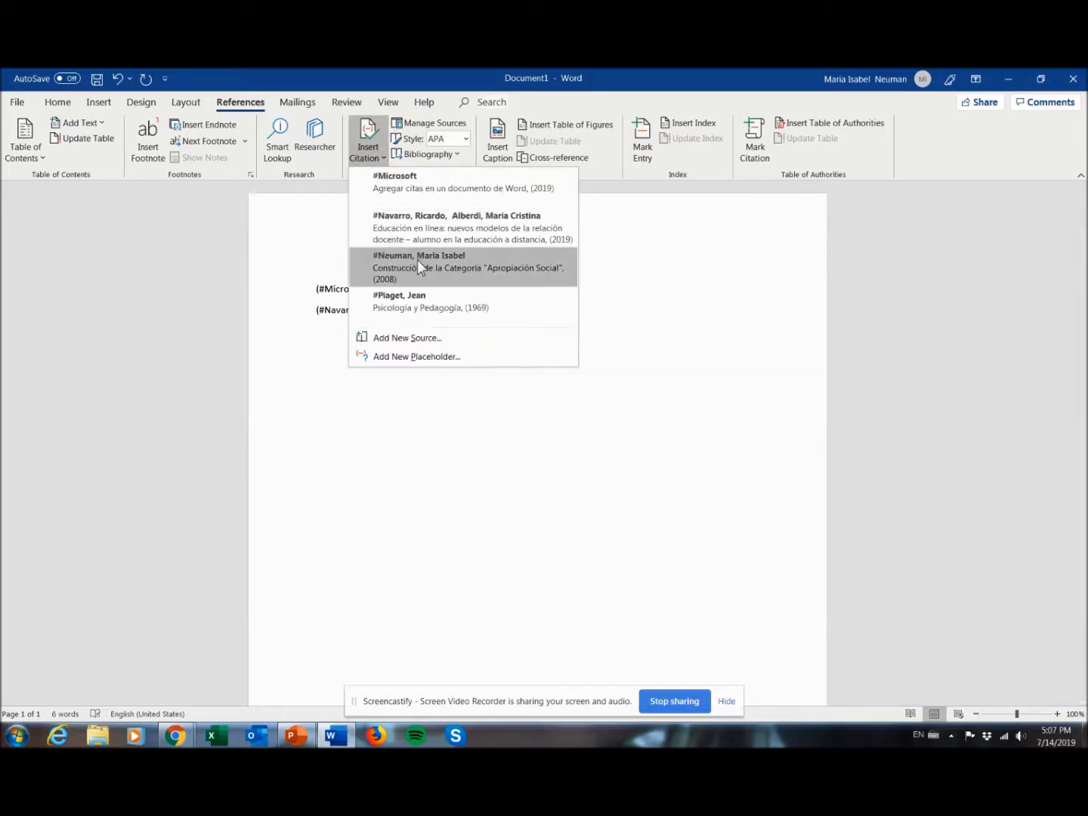
click(419, 264)
key(Return)
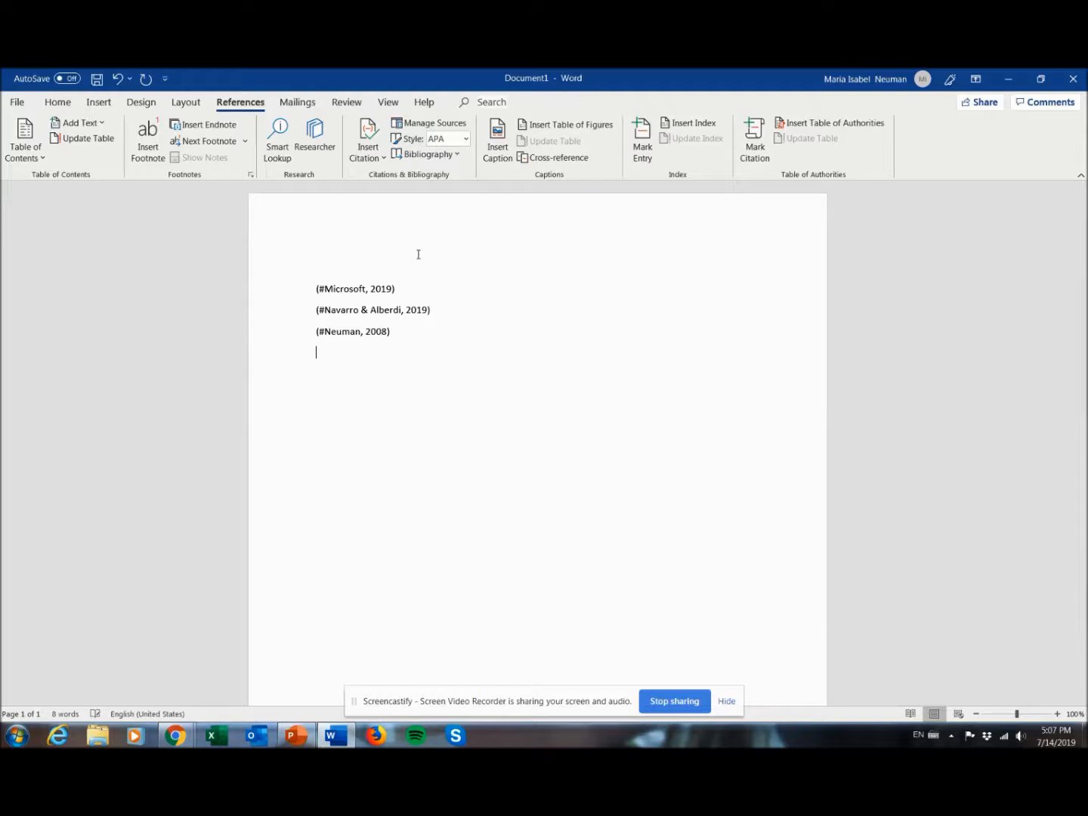
click(370, 153)
click(370, 155)
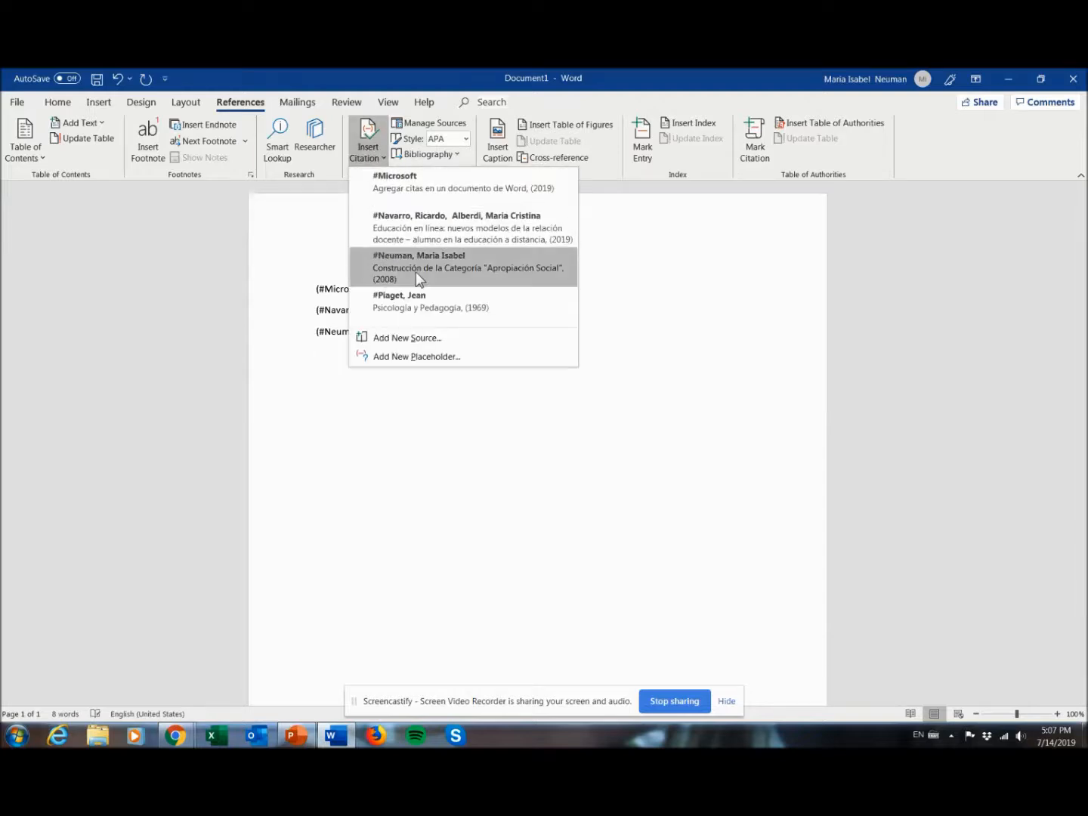
click(429, 301)
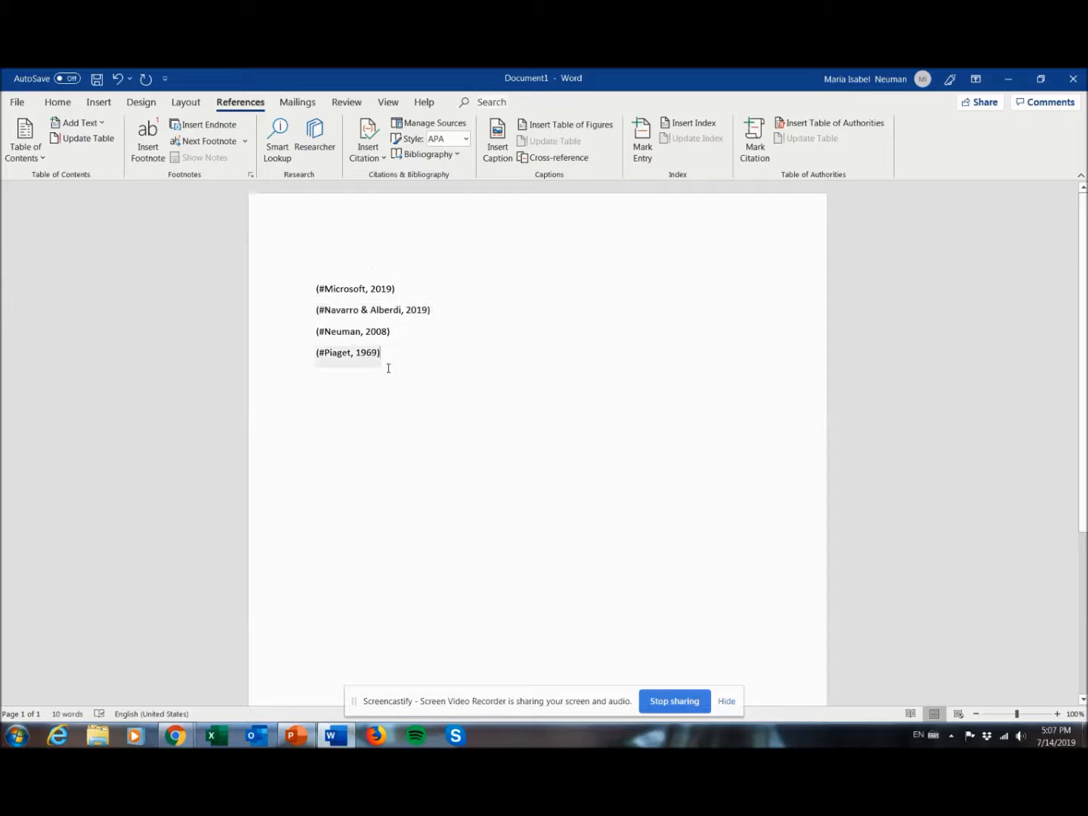
Step: Insert the built-in References bibliography on a new line below the four citations
key(Return)
click(430, 155)
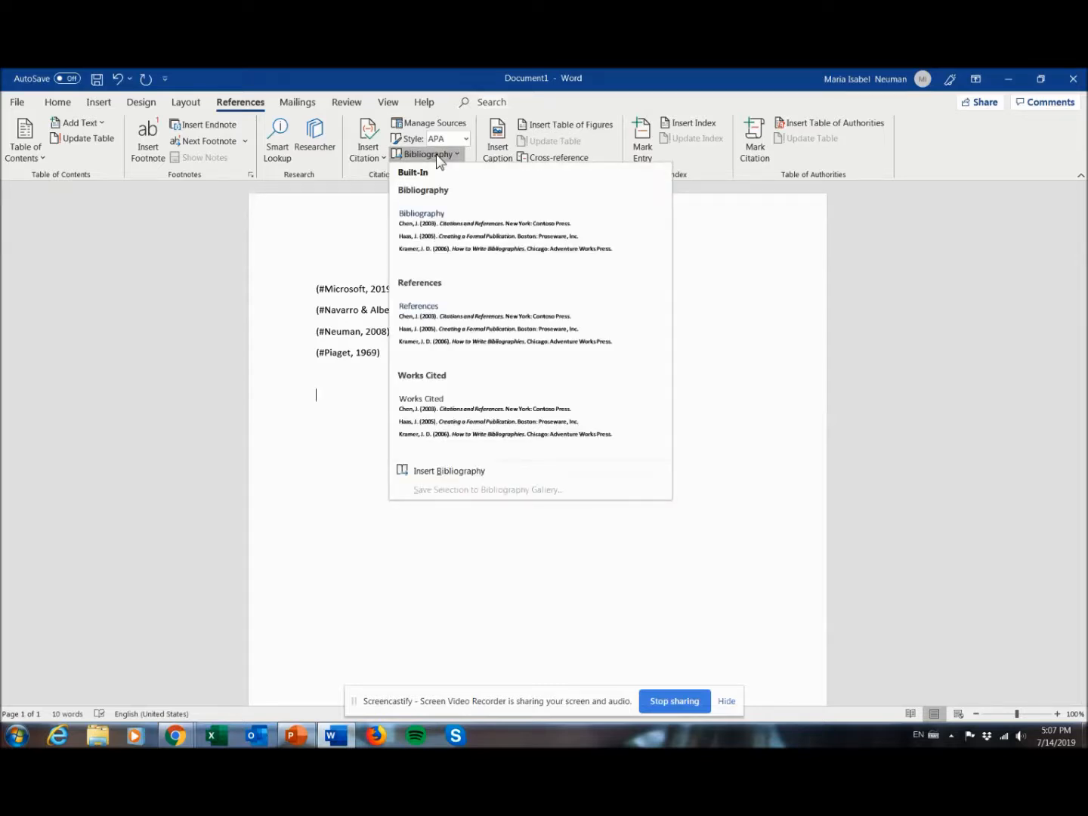
click(458, 325)
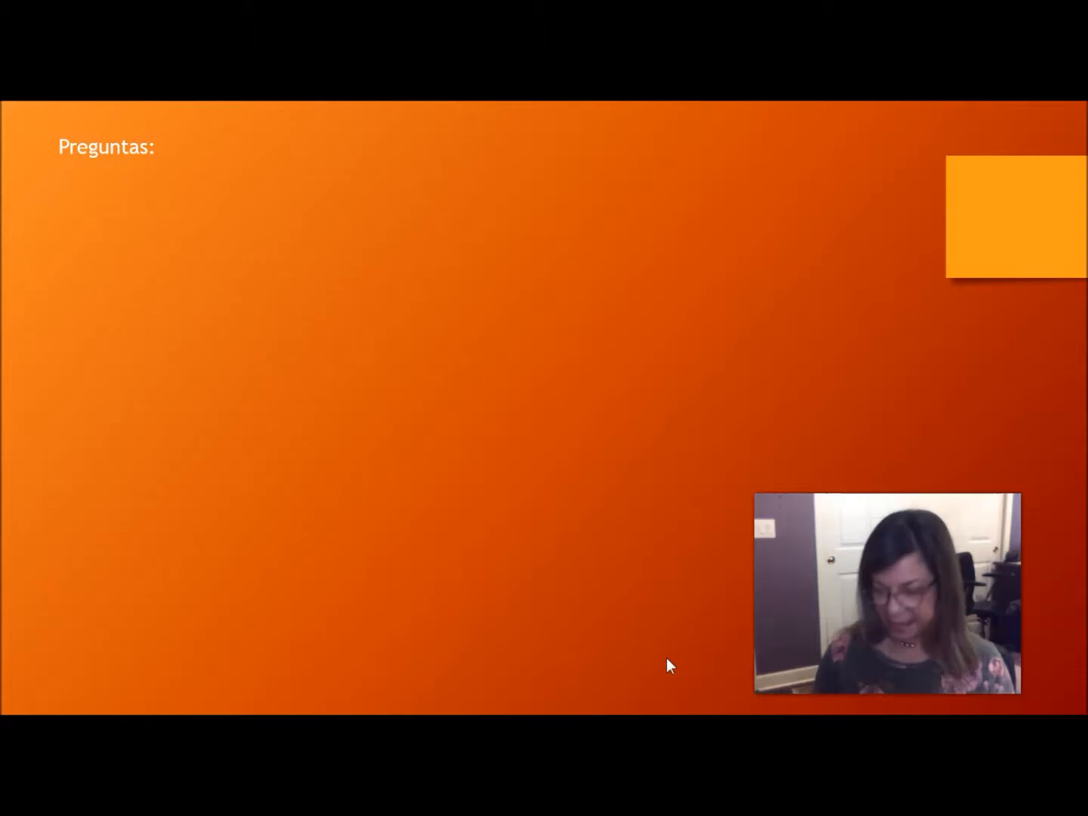
click(666, 657)
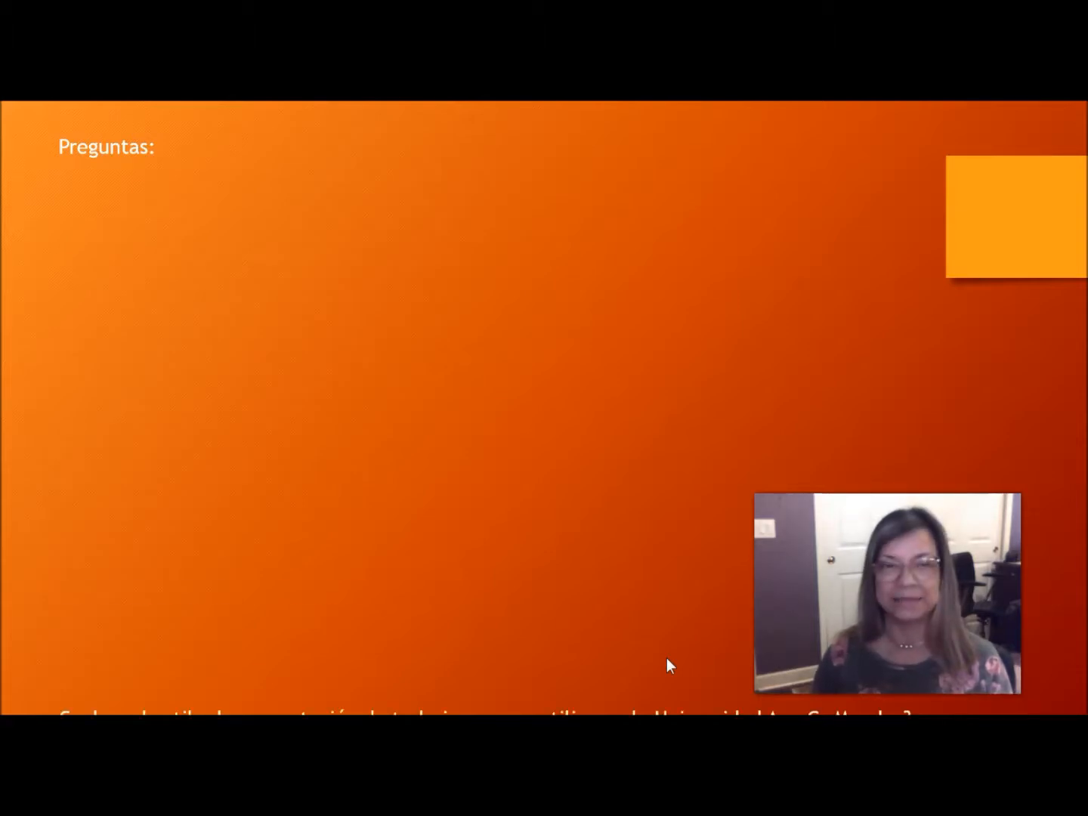